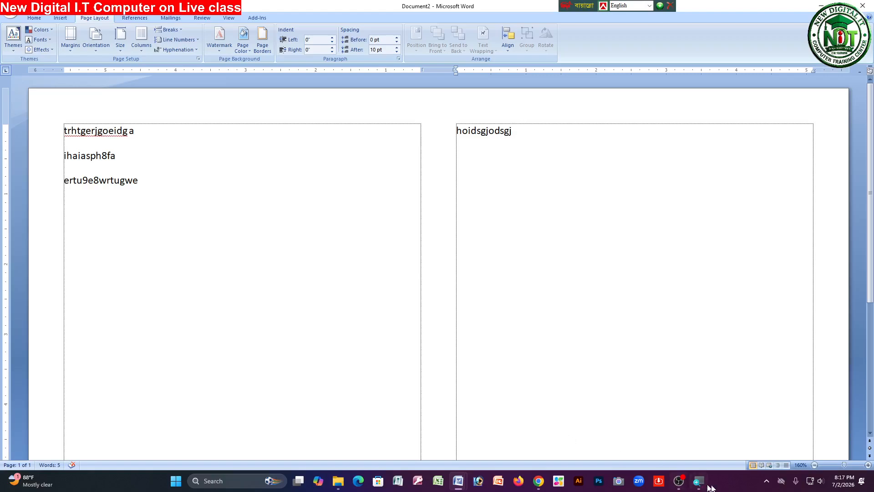
# Set the system sound volume to 85 and return to the document
pyautogui.click(813, 482)
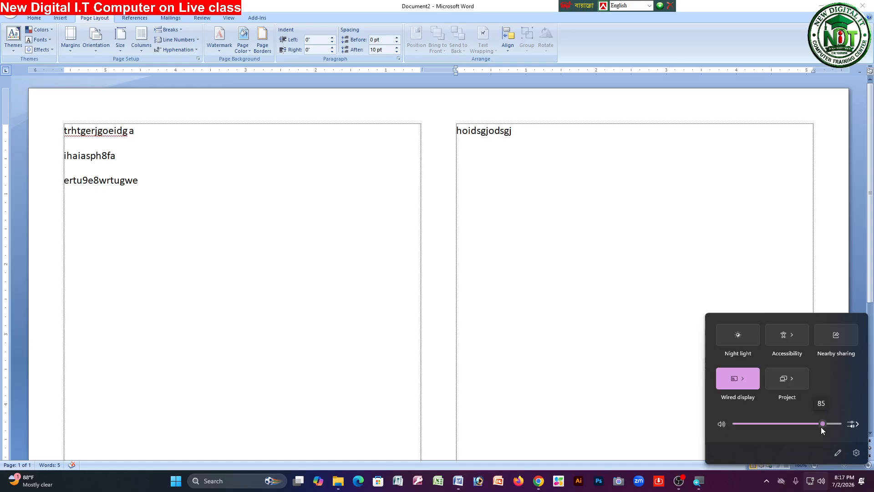
pyautogui.click(487, 244)
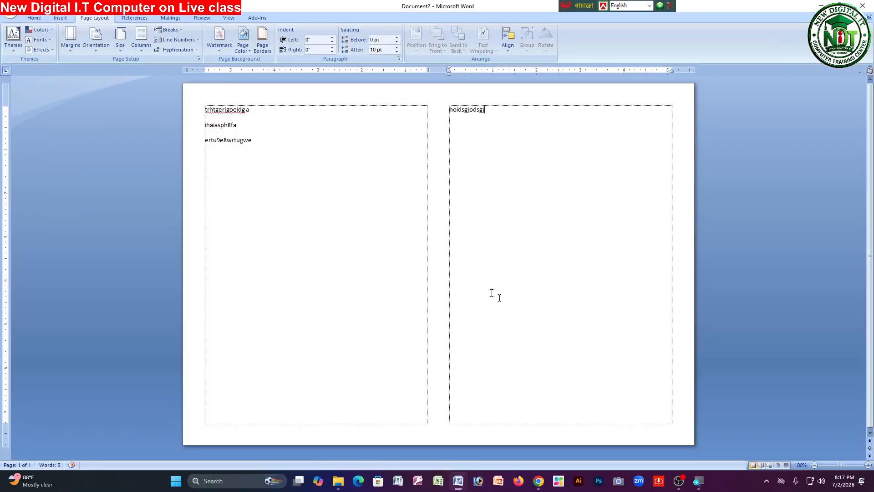
# Switch to the Google Meet call and admit the guest waiting to join
pyautogui.moveTo(680, 481)
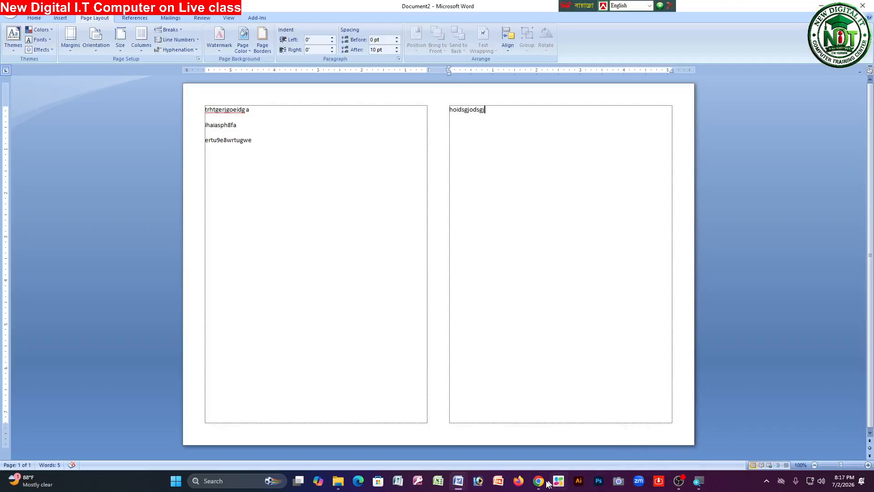
pyautogui.moveTo(540, 481)
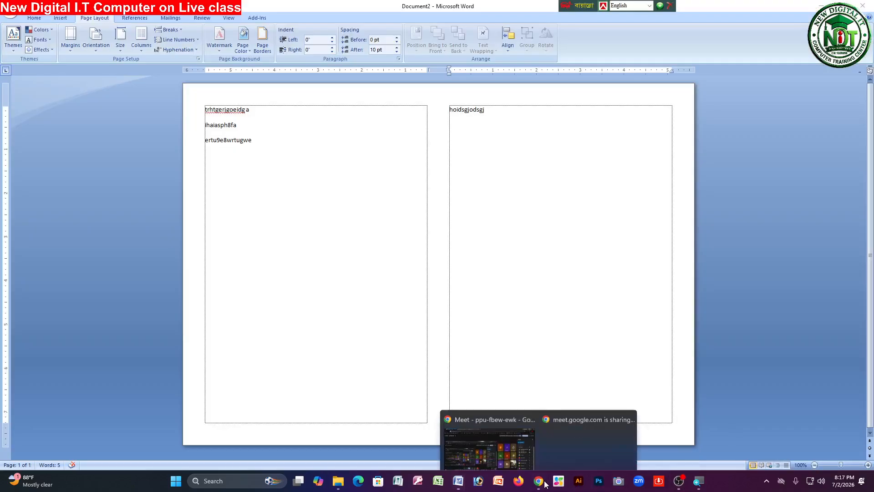
pyautogui.click(509, 447)
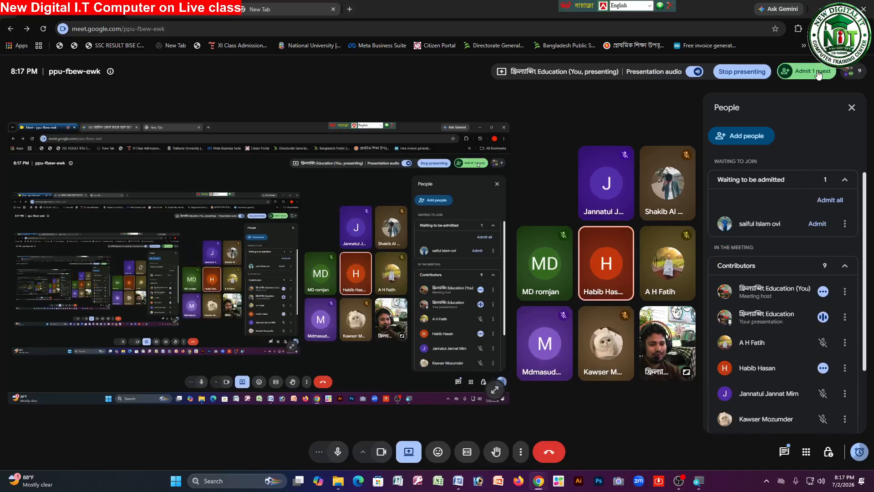
pyautogui.click(819, 74)
pyautogui.click(805, 76)
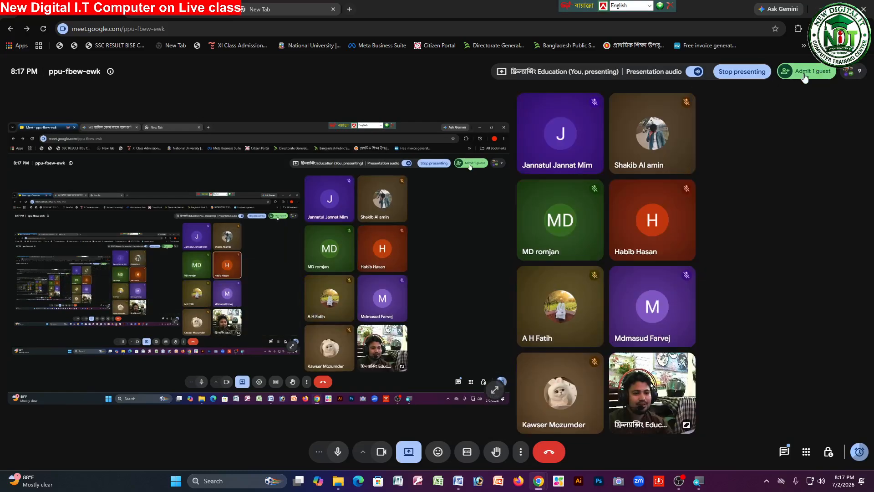
pyautogui.click(804, 74)
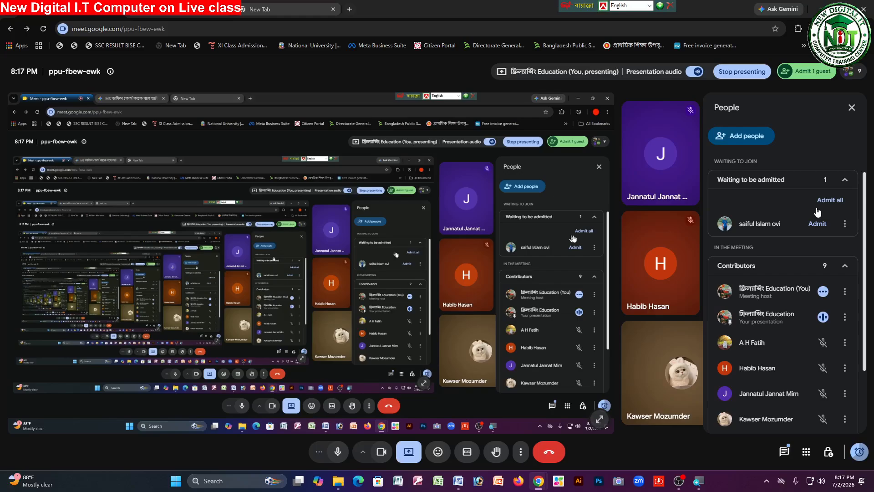
pyautogui.click(818, 209)
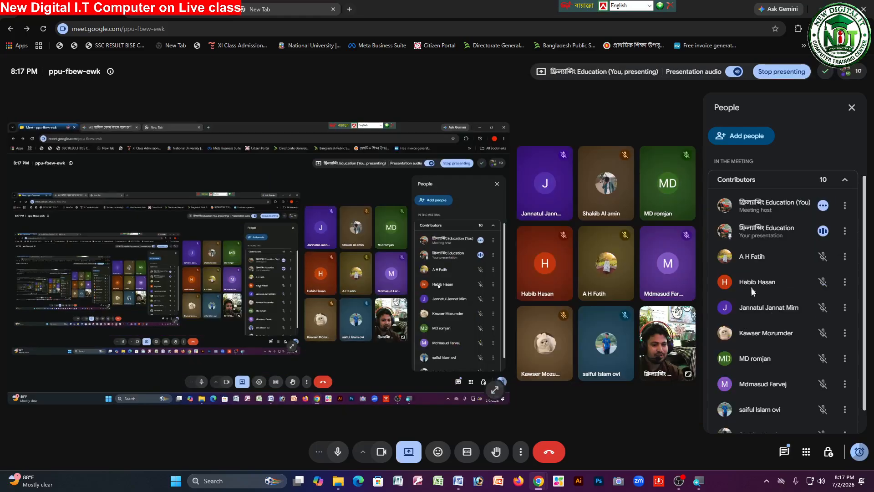
# Switch back to the Word document and set the system sound volume to 10
pyautogui.hotkey('alt', 'Tab')
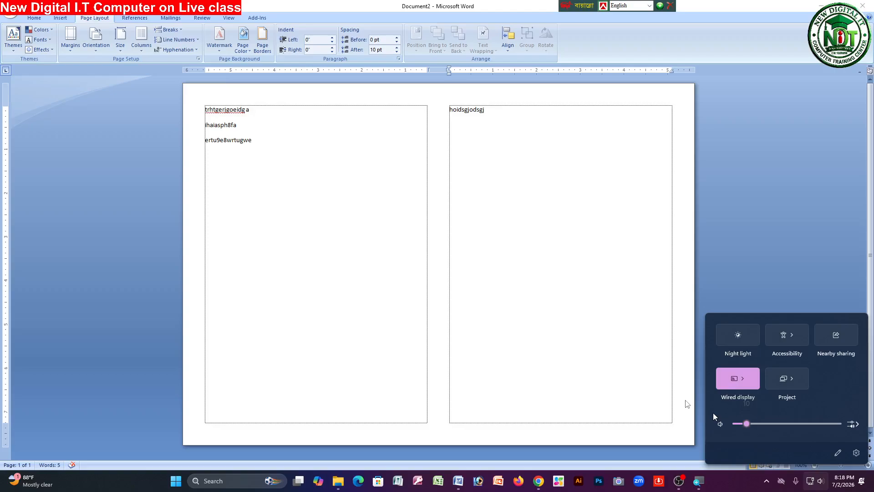
pyautogui.click(687, 404)
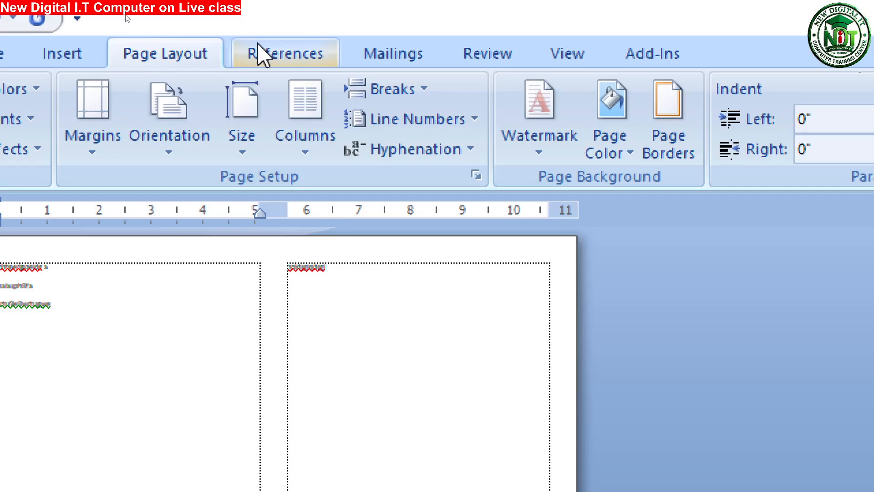
# Try the Two, Three and Left column presets on the document's text
pyautogui.click(305, 119)
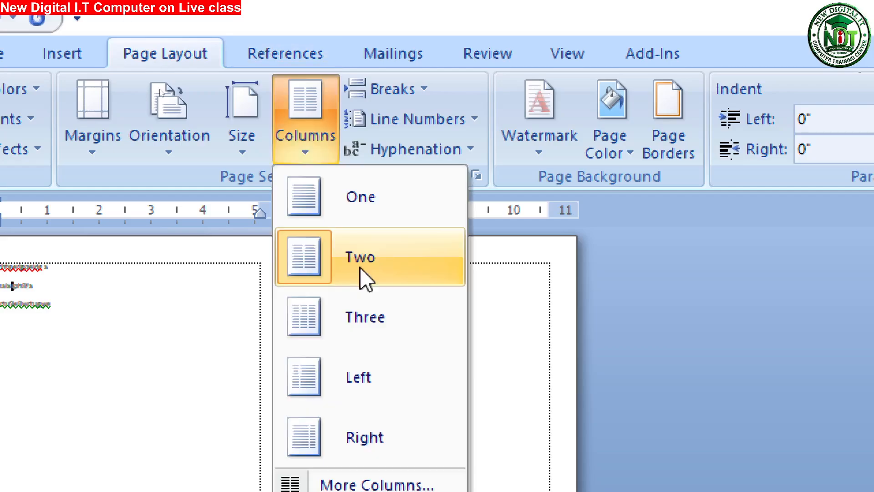
pyautogui.click(360, 268)
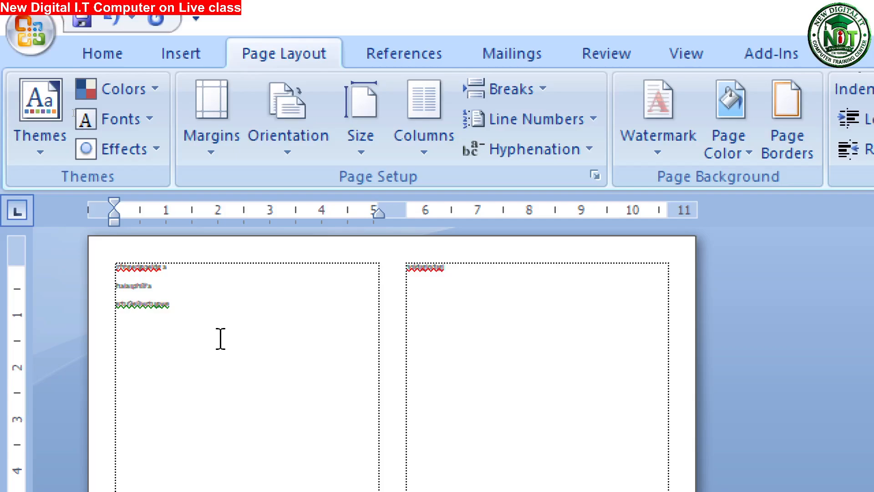
pyautogui.scroll(2, 387, 356)
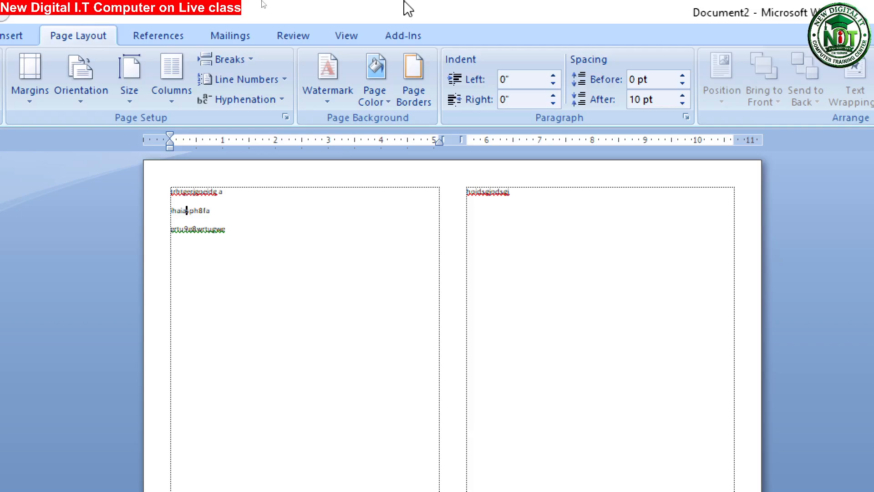
pyautogui.click(172, 80)
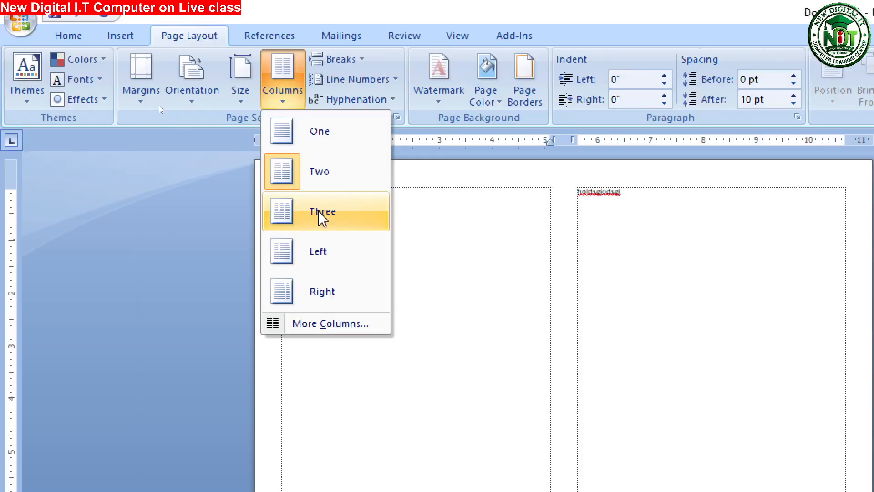
pyautogui.click(321, 218)
pyautogui.click(281, 82)
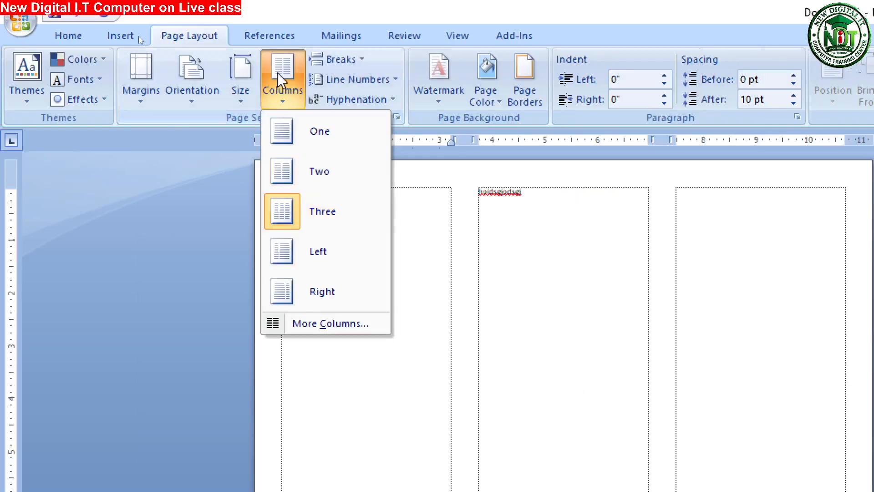
pyautogui.click(309, 246)
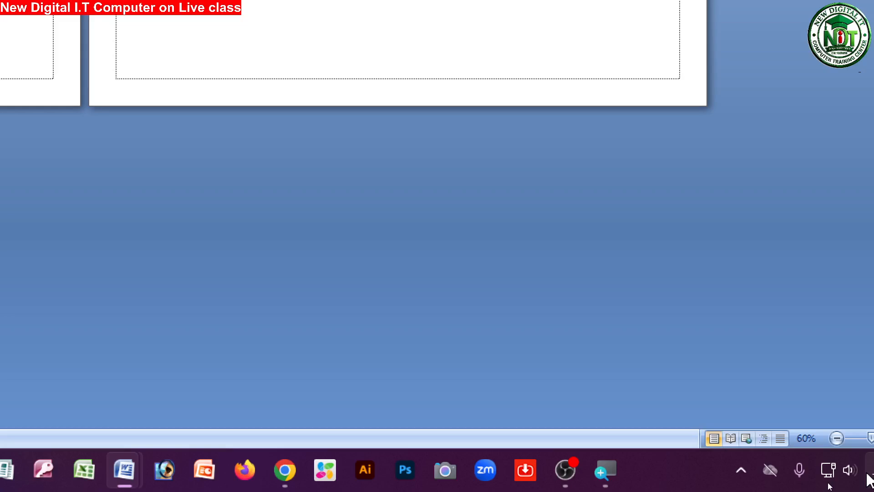
# Raise the system sound volume slightly
pyautogui.click(828, 484)
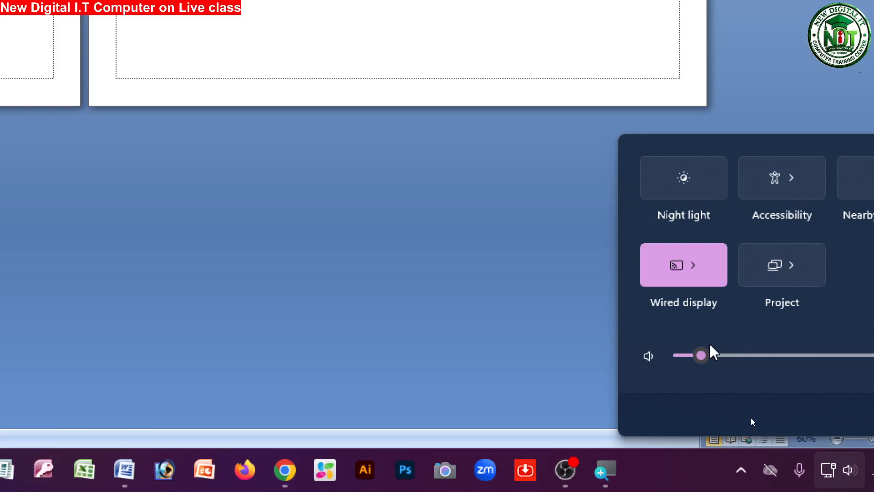
pyautogui.moveTo(710, 351); pyautogui.dragTo(726, 355)
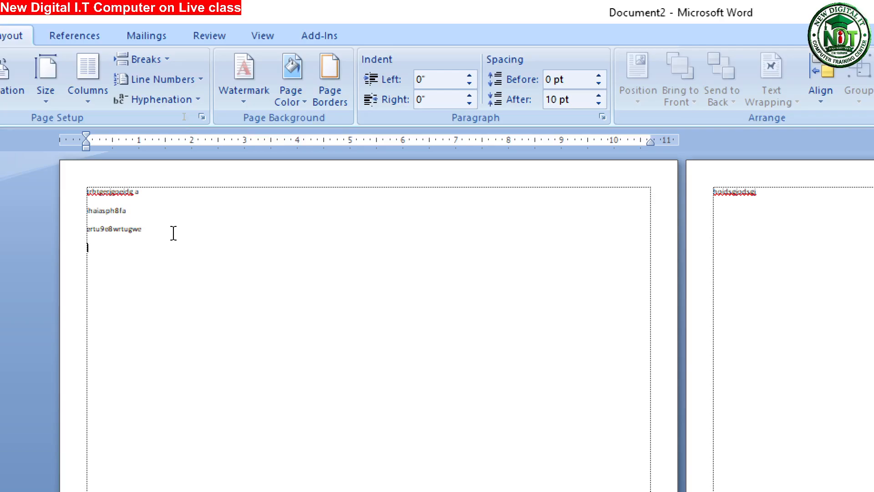
# Change the document's pages to portrait orientation and return them to landscape
pyautogui.scroll(-10, 174, 233)
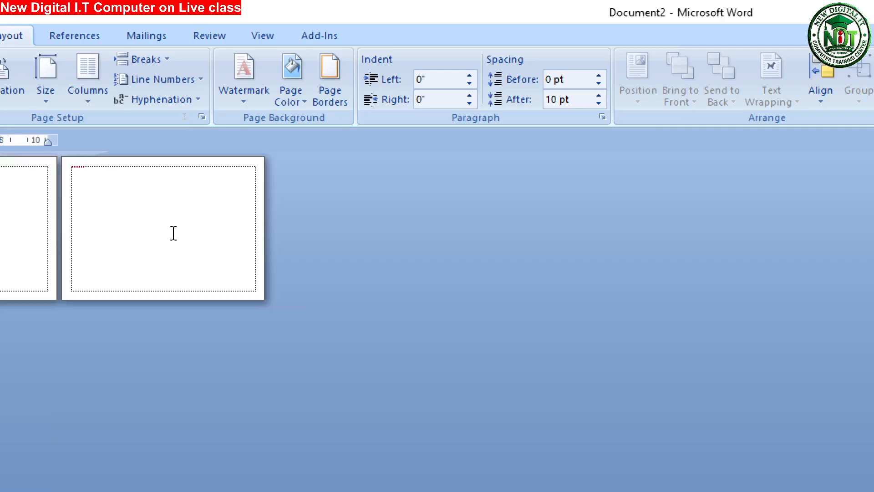
pyautogui.scroll(1, 174, 233)
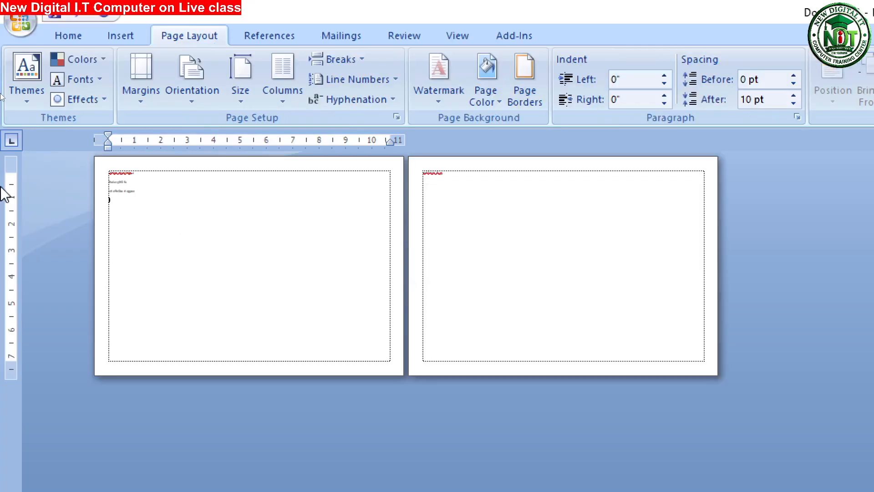
pyautogui.click(221, 69)
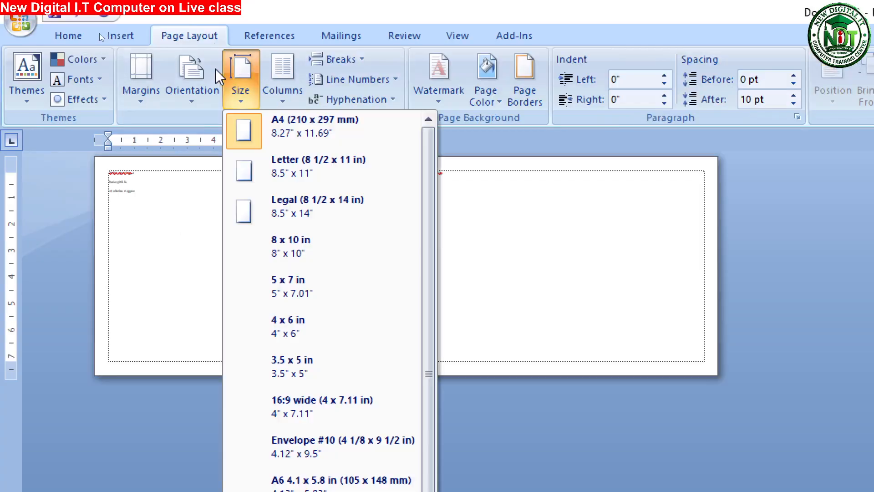
pyautogui.click(183, 65)
pyautogui.click(199, 114)
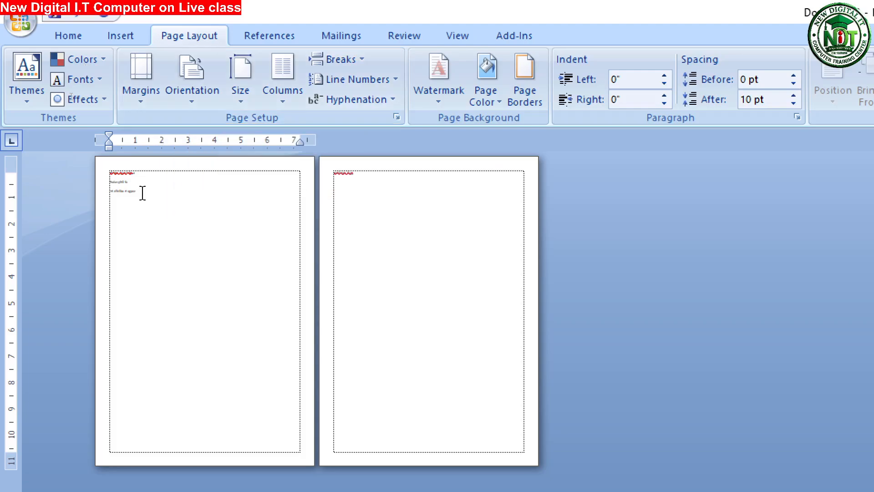
pyautogui.click(185, 91)
pyautogui.click(220, 166)
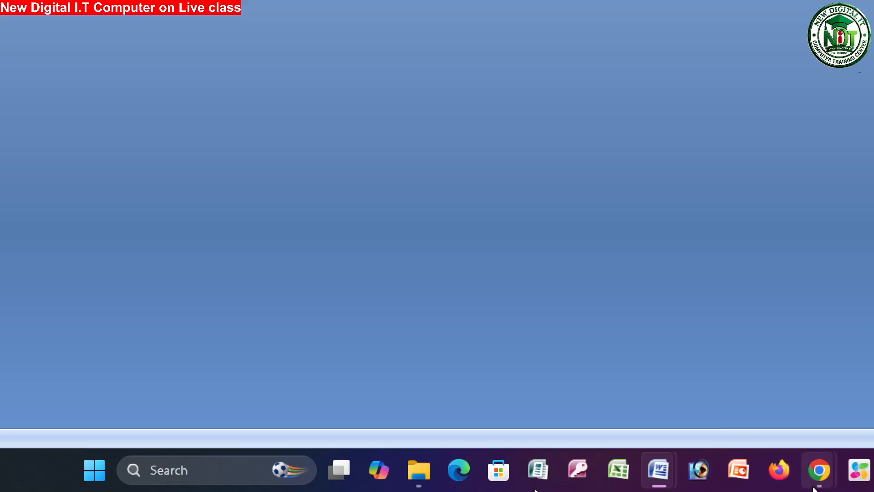
# Check the participants in the Google Meet call and return to the Word document
pyautogui.moveTo(814, 487)
pyautogui.moveTo(776, 414)
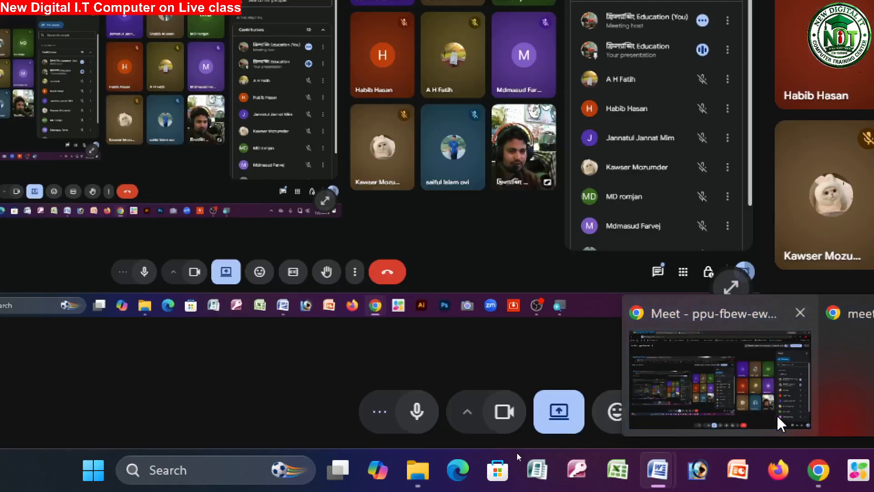
pyautogui.click(724, 401)
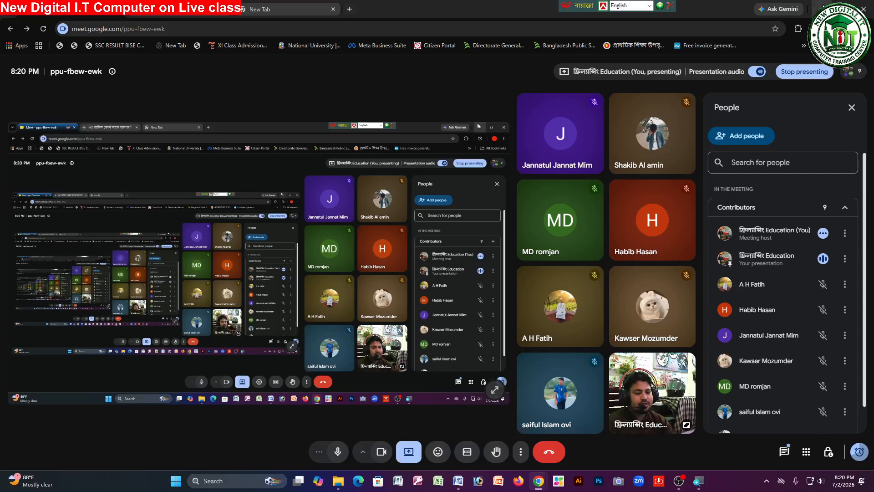
pyautogui.click(820, 9)
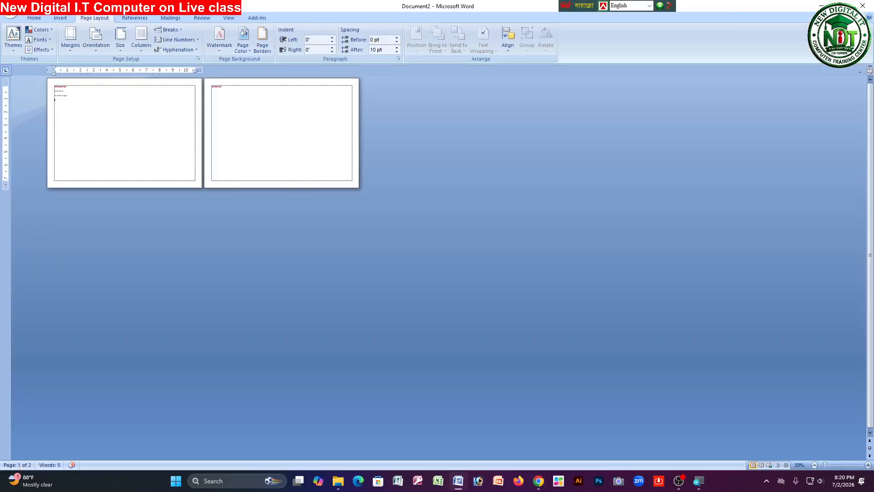
# Open the recent document "CURRICULUM VITAE - Copy"
pyautogui.click(10, 11)
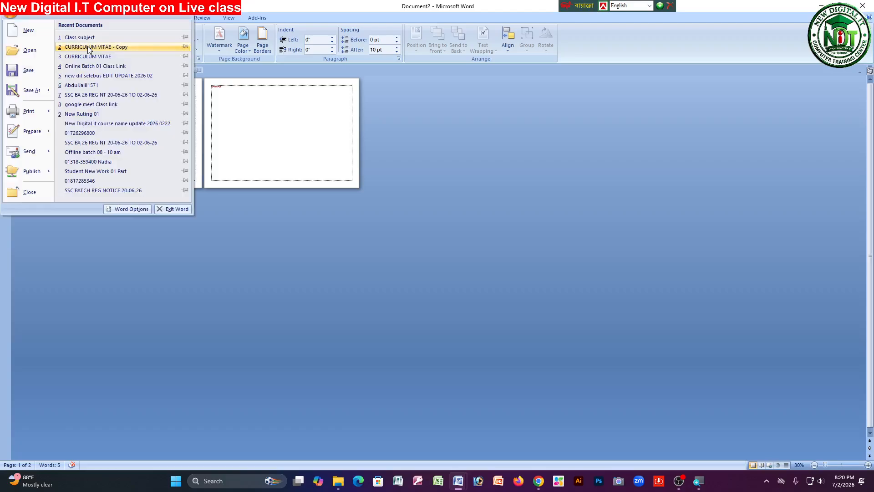
pyautogui.click(89, 48)
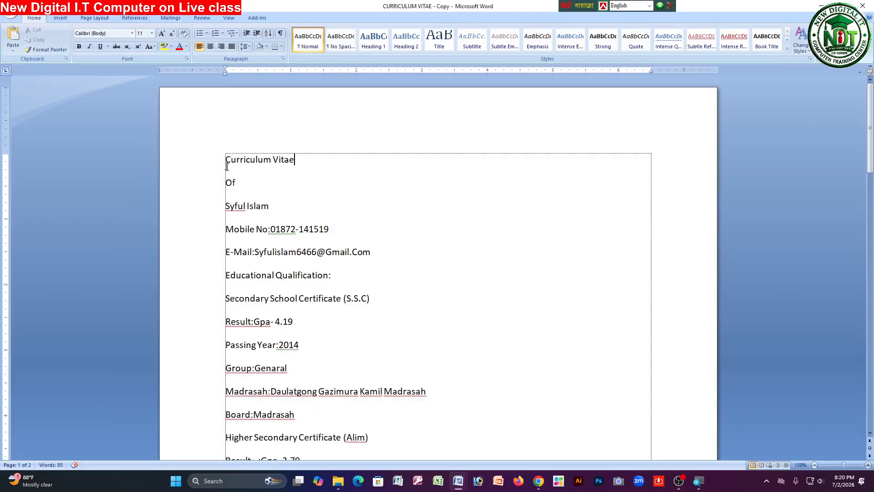
pyautogui.press('super')
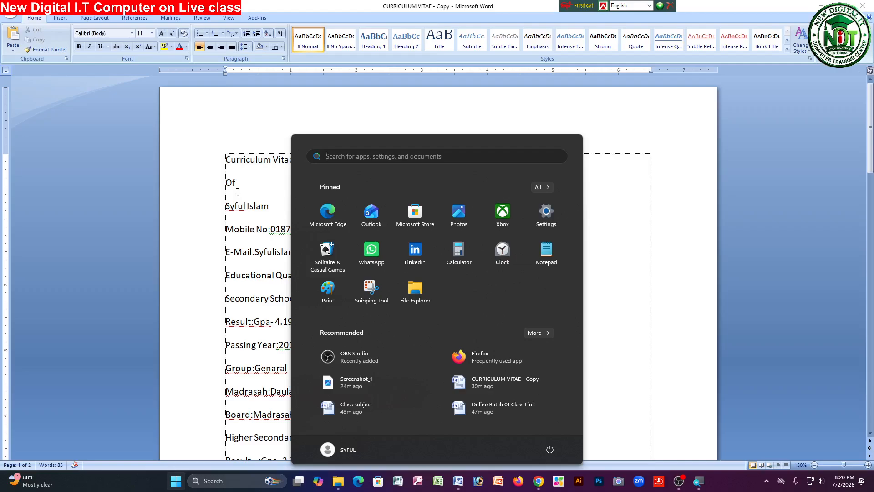
pyautogui.press('super')
# Select the curriculum vitae text from the title line downward and clear the selection
pyautogui.scroll(-1, 267, 197)
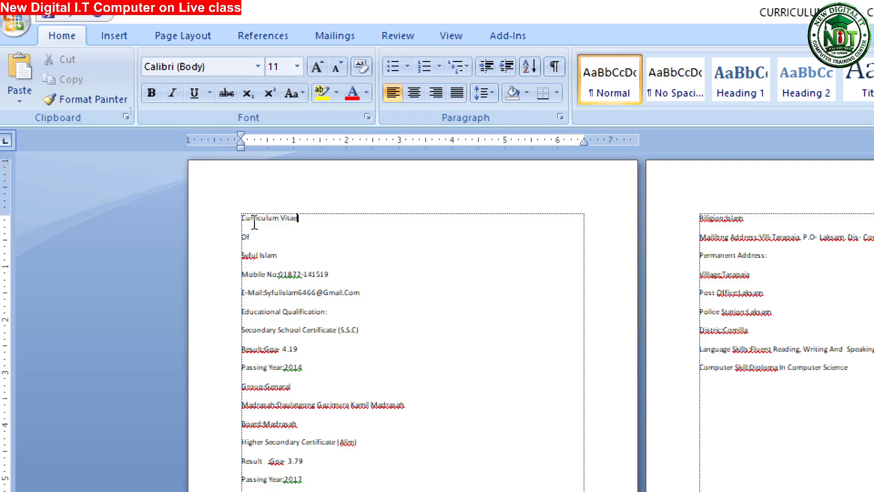
pyautogui.scroll(3, 310, 254)
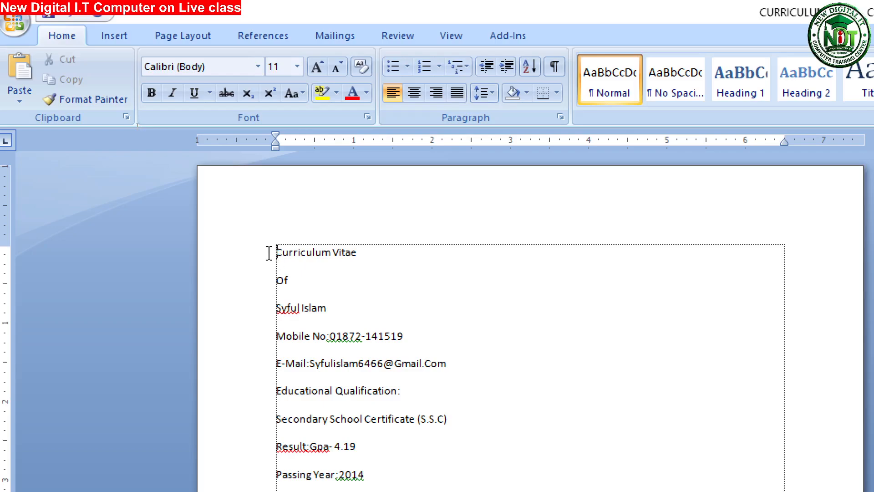
pyautogui.moveTo(272, 252); pyautogui.dragTo(345, 479)
pyautogui.moveTo(345, 448); pyautogui.dragTo(873, 266)
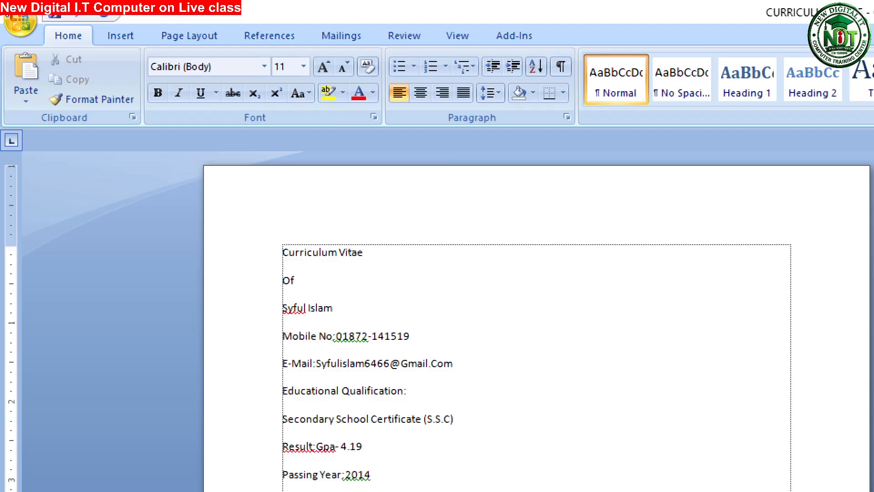
pyautogui.moveTo(292, 251); pyautogui.dragTo(873, 481)
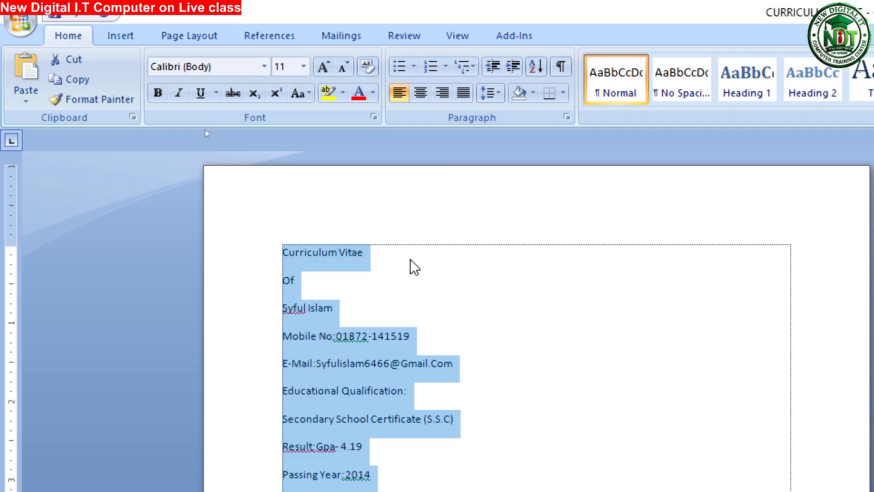
pyautogui.click(409, 258)
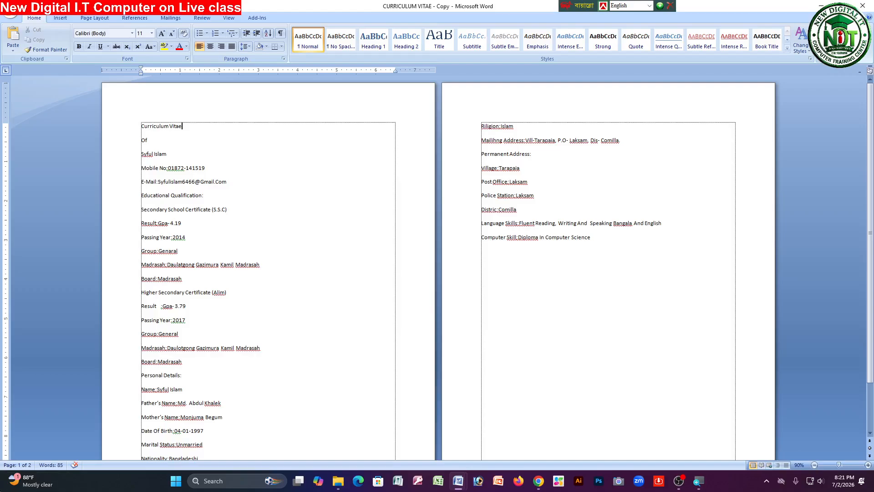
# Look through the earlier pages of the syllabus document "new dit selebus EDIT UPDATE 2026 02" and return to the curriculum vitae document
pyautogui.moveTo(458, 481)
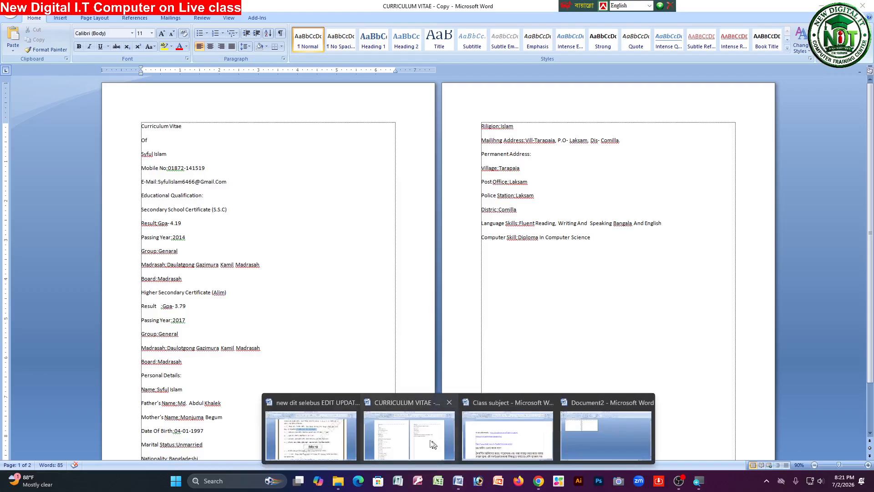
pyautogui.click(329, 436)
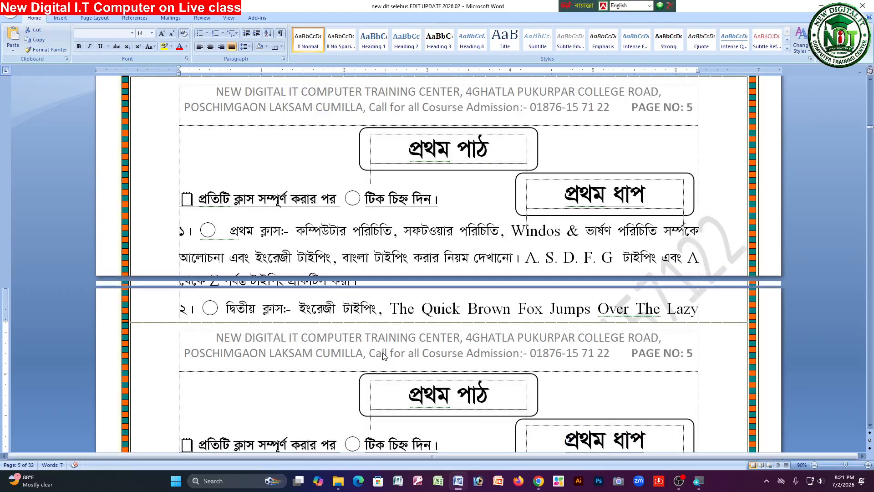
pyautogui.scroll(7, 405, 307)
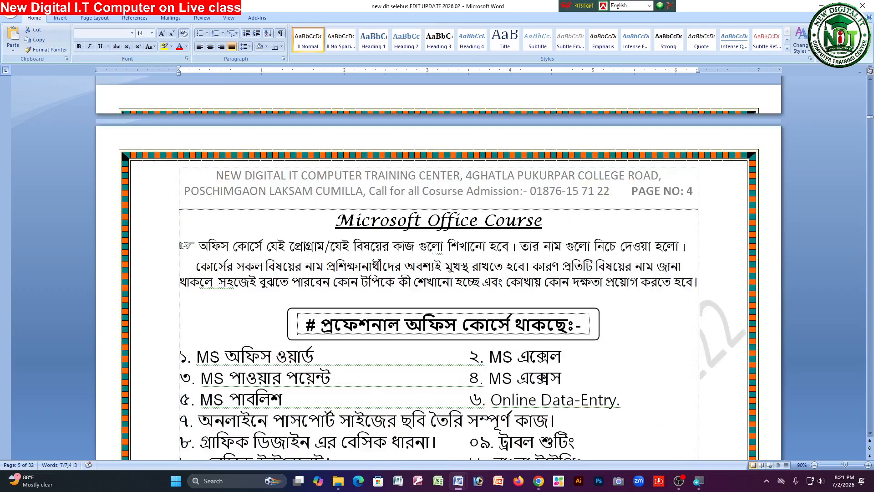
pyautogui.scroll(5, 402, 311)
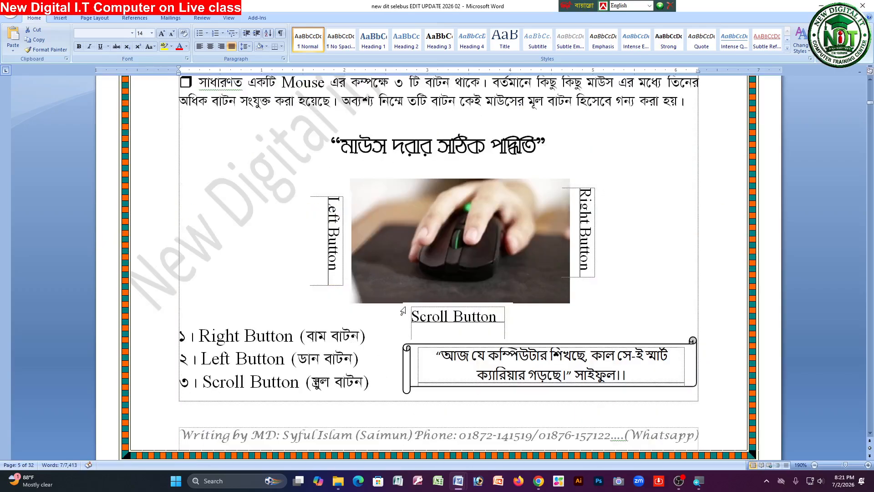
pyautogui.scroll(15, 403, 311)
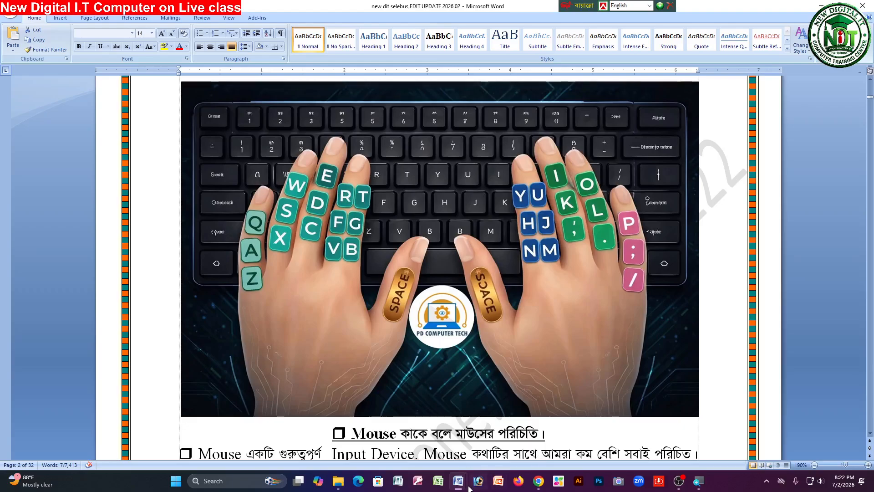
pyautogui.moveTo(468, 487)
pyautogui.click(407, 447)
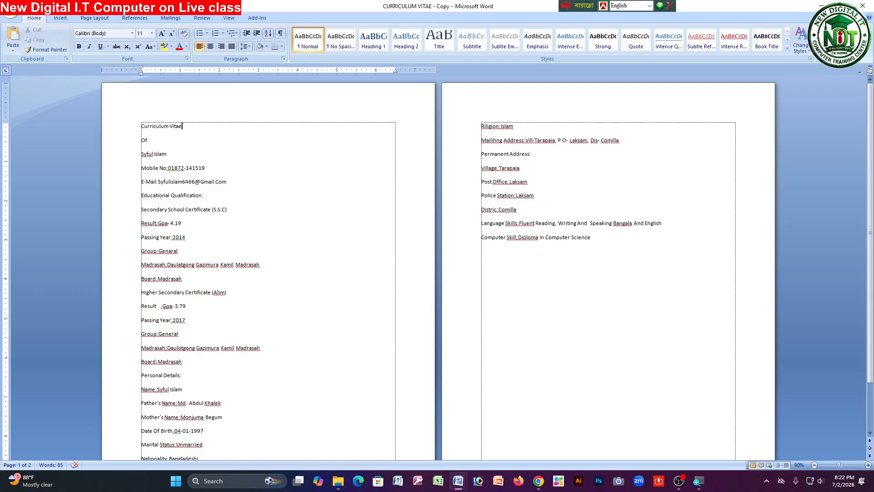
# Select the text line by line from the start of the "Curriculum Vitae" title past the 2014 passing-year line, and clear the selection
pyautogui.press('super')
pyautogui.press('super')
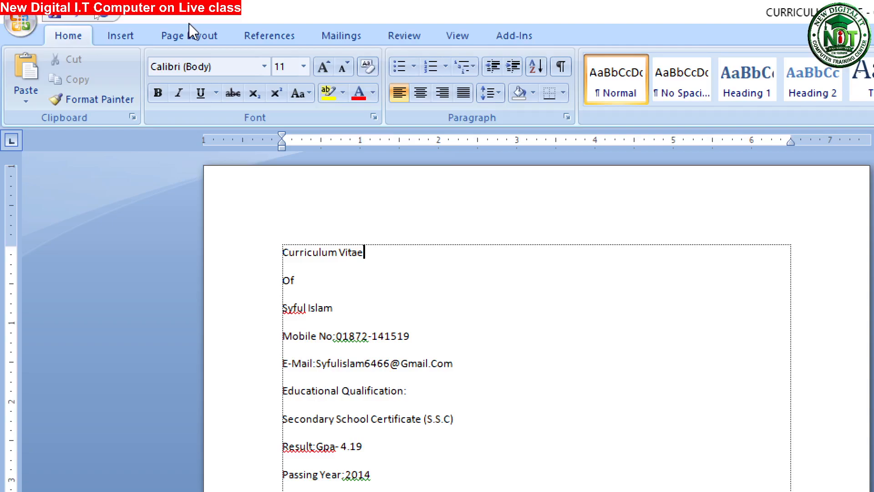
pyautogui.press('Up')
pyautogui.press('Left')
pyautogui.press('Left')
pyautogui.press('Left')
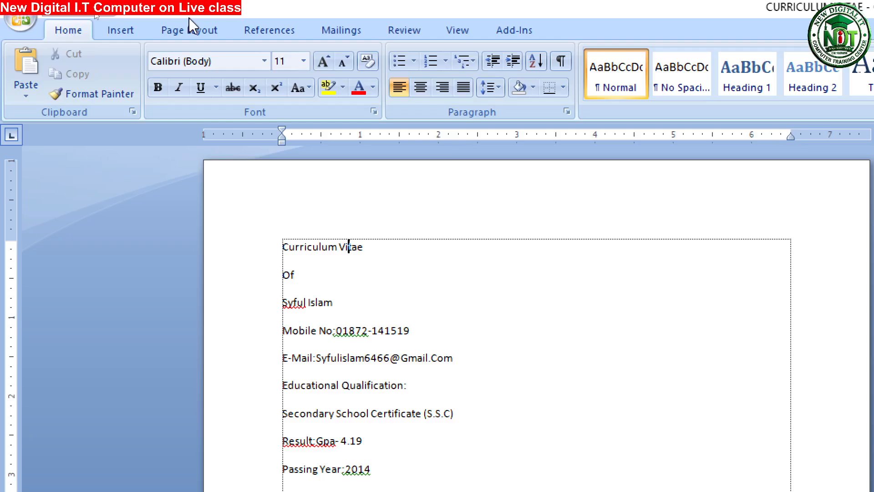
pyautogui.press('Left')
pyautogui.press('Left')
pyautogui.press('Left')
pyautogui.press('Left')
pyautogui.press('Left')
pyautogui.press('Left')
pyautogui.press('Left')
pyautogui.press('Left')
pyautogui.press('Left')
pyautogui.press('Left')
pyautogui.press('Left')
pyautogui.press('Left')
pyautogui.press('Left')
pyautogui.hotkey('shift', 'Down')
pyautogui.hotkey('shift', 'Down')
pyautogui.hotkey('shift', 'Down')
pyautogui.hotkey('shift', 'Down')
pyautogui.hotkey('shift', 'Down')
pyautogui.hotkey('shift', 'Down')
pyautogui.hotkey('shift', 'Down')
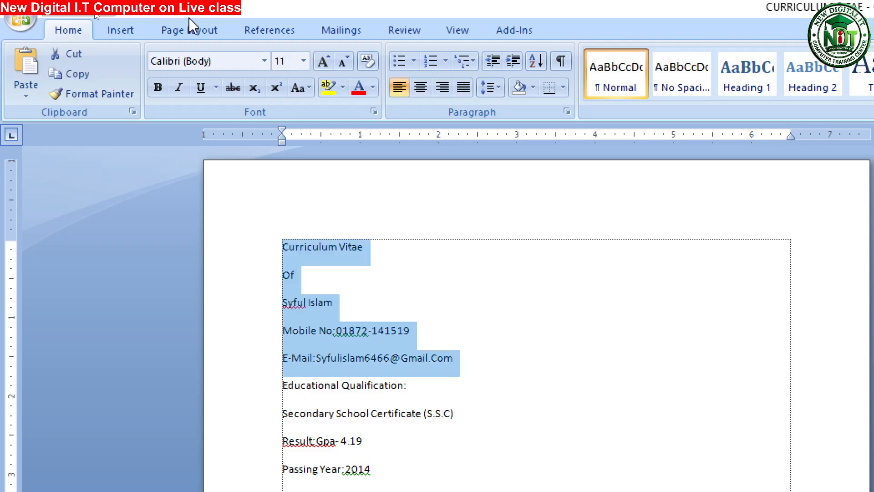
pyautogui.hotkey('shift', 'Down')
pyautogui.hotkey('shift', 'Down')
pyautogui.hotkey('shift', 'Down')
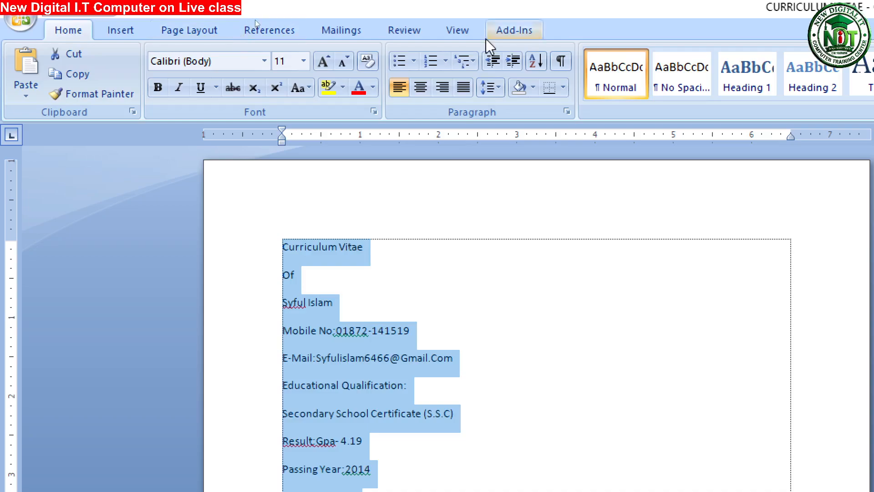
pyautogui.scroll(-1, 813, 226)
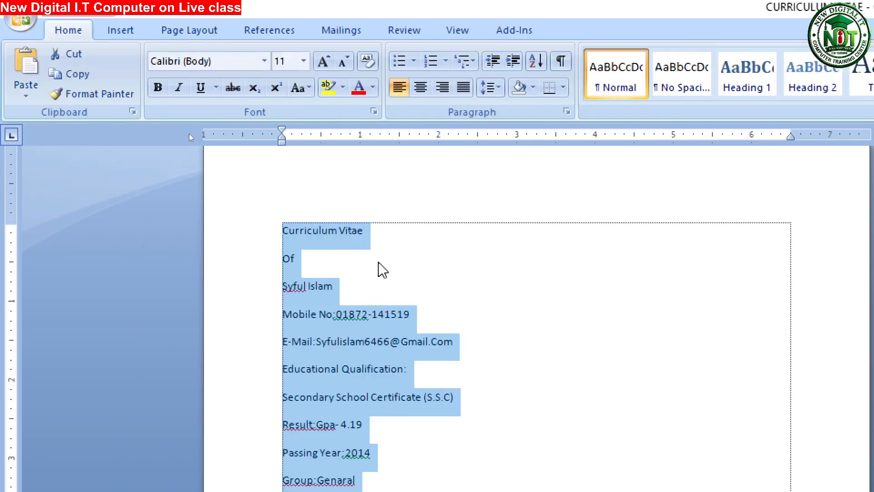
pyautogui.click(378, 263)
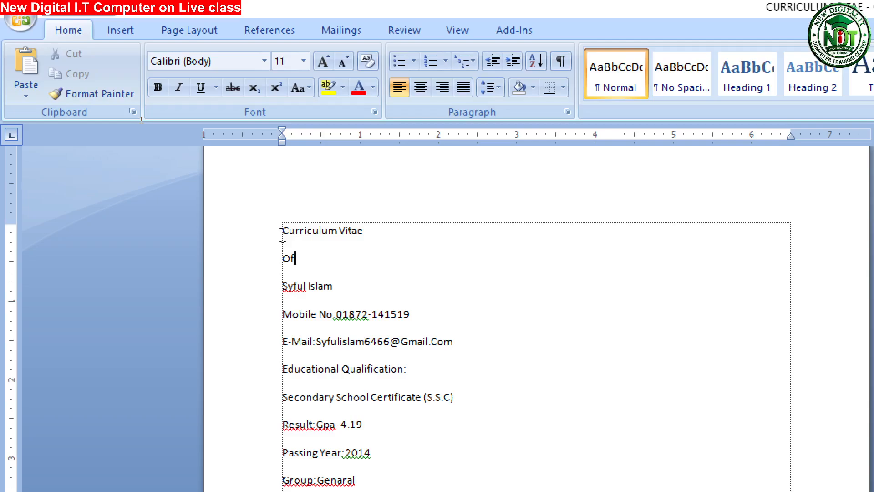
# Select the entire curriculum vitae text and set its line spacing to 1.0
pyautogui.hotkey('ctrl', 'a')
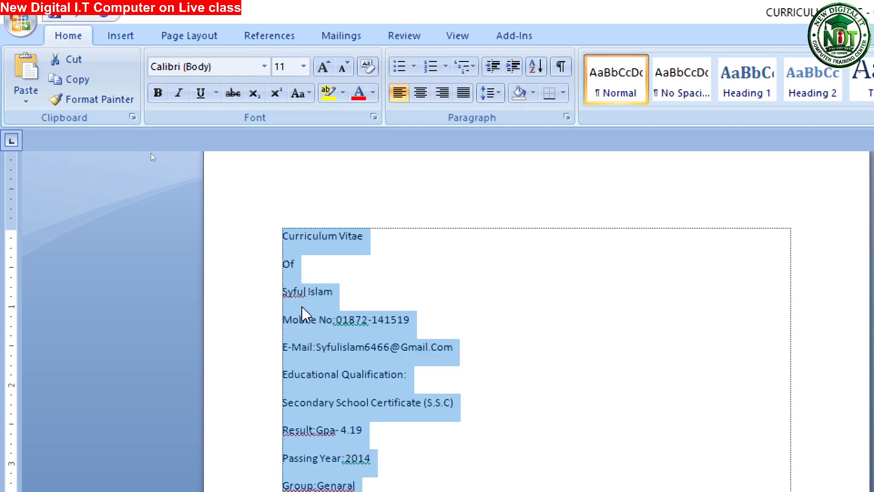
pyautogui.click(497, 96)
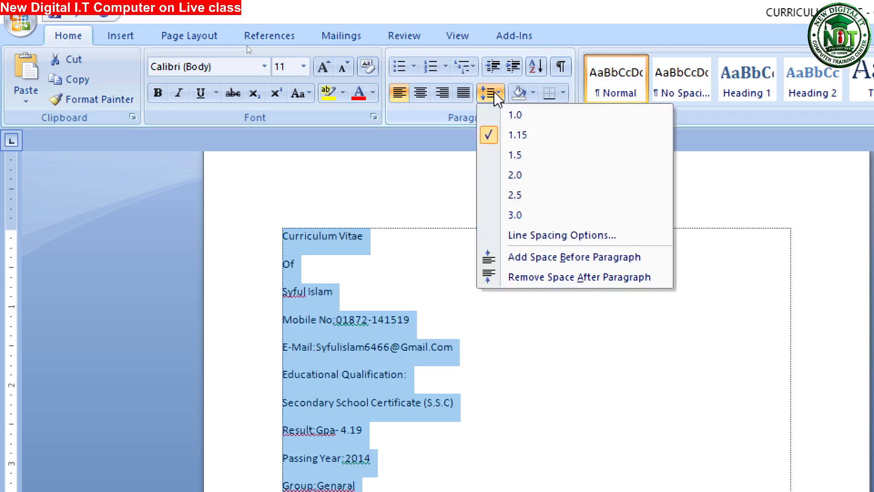
pyautogui.click(536, 120)
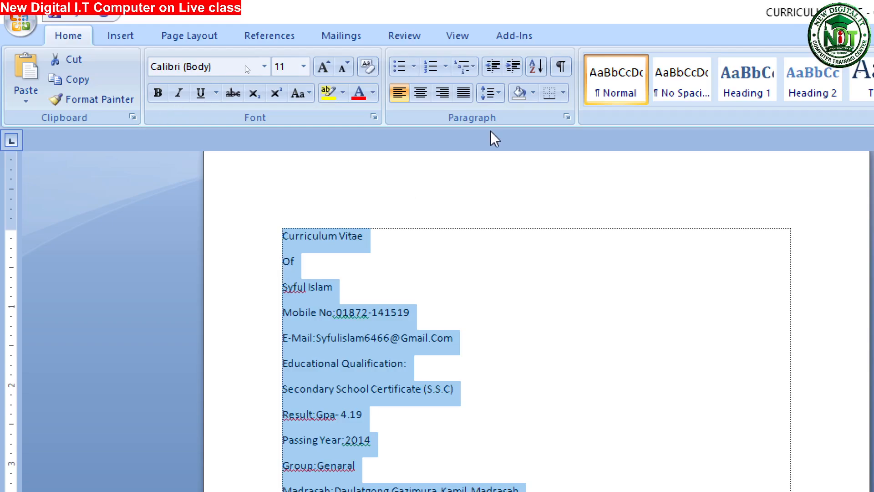
pyautogui.click(492, 93)
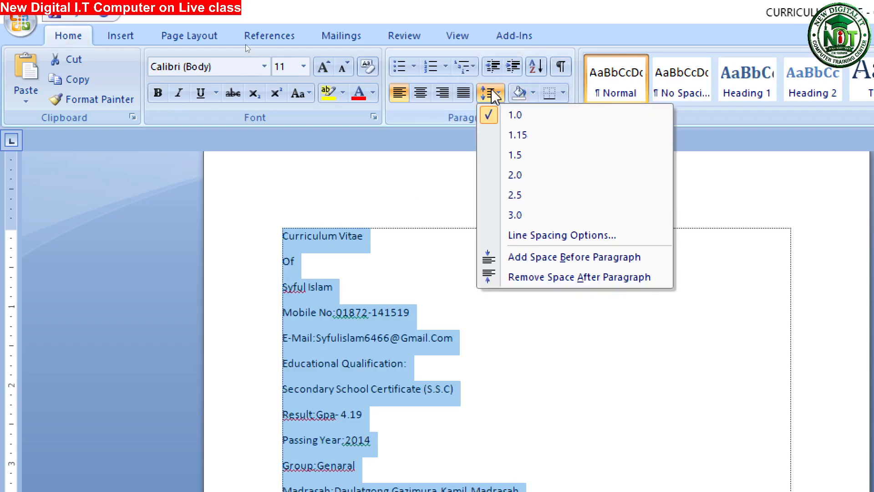
pyautogui.click(512, 117)
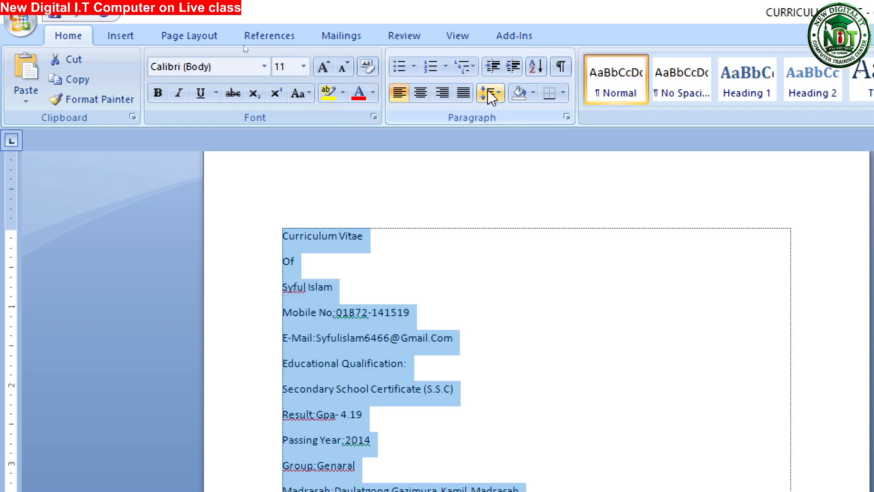
# Remove the space after paragraphs throughout the selected text, keeping the line spacing at 1.0
pyautogui.click(490, 96)
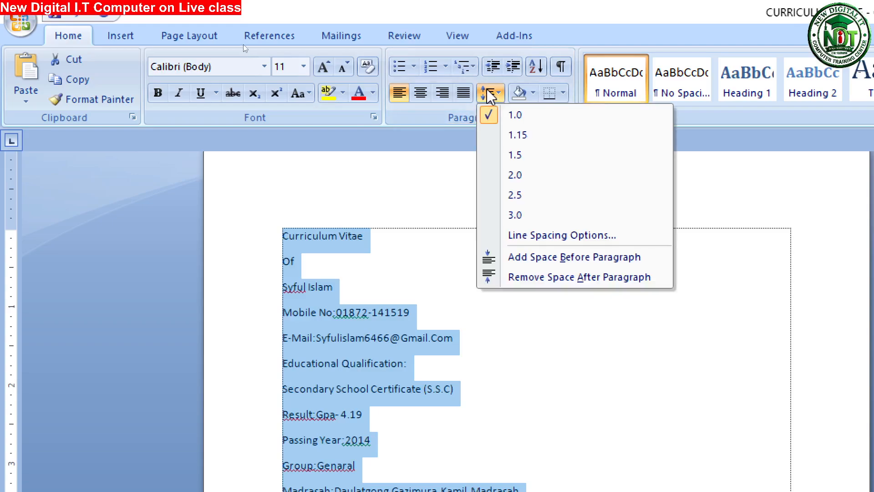
pyautogui.click(605, 277)
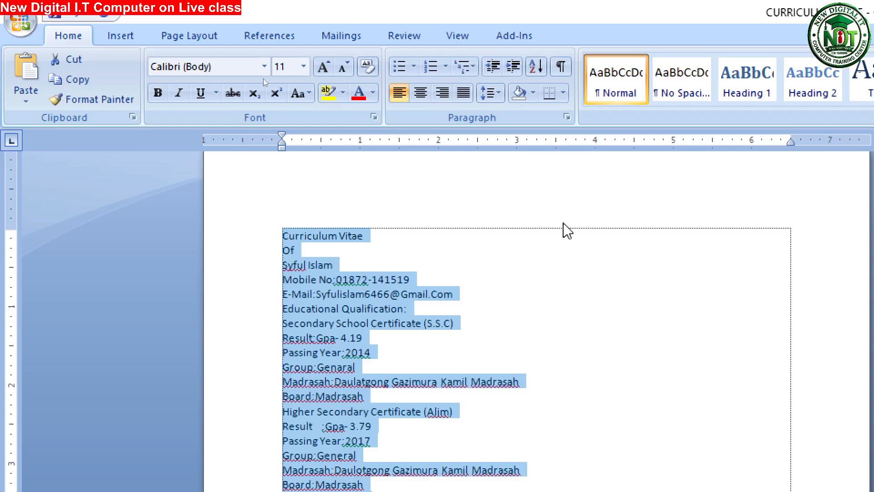
pyautogui.click(490, 94)
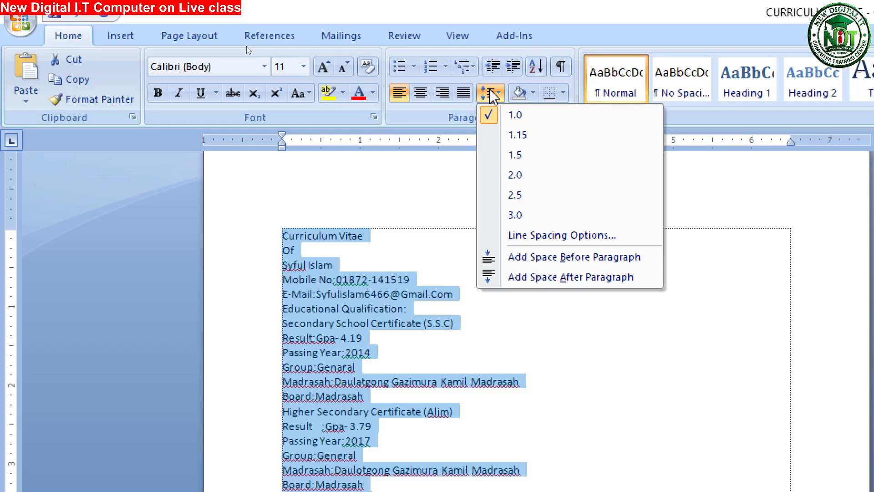
pyautogui.click(513, 116)
pyautogui.click(490, 94)
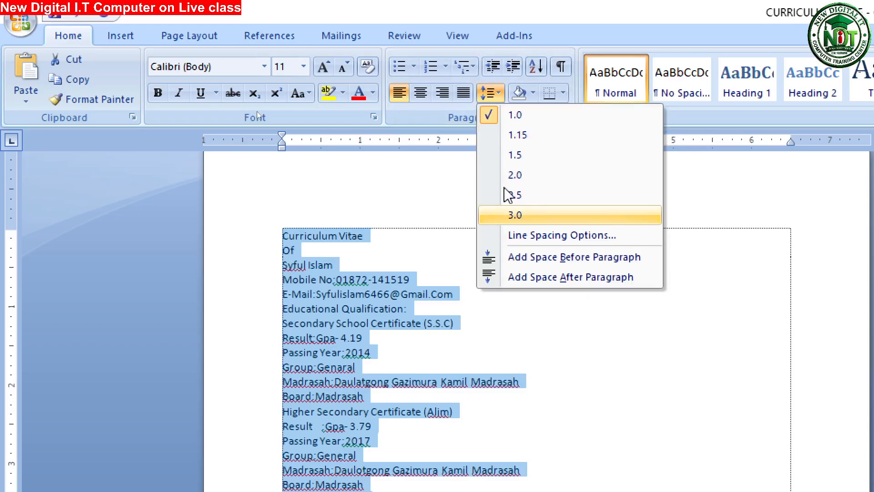
pyautogui.click(417, 268)
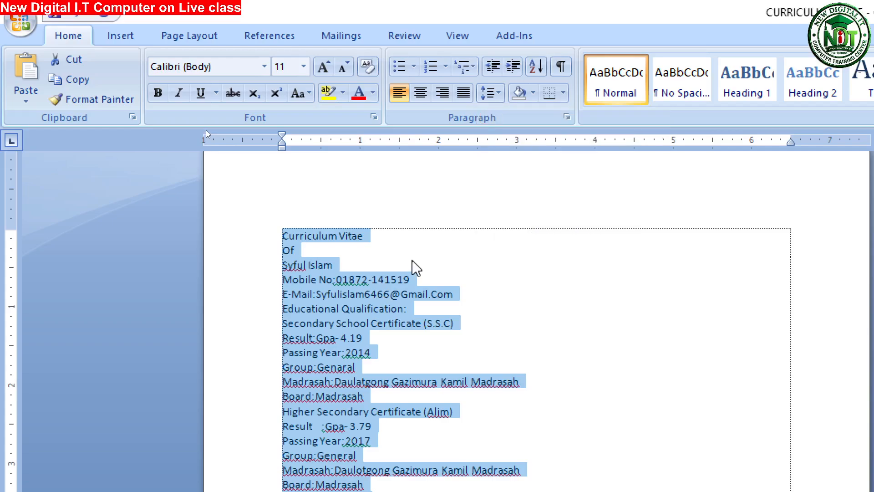
# Set the font size of the whole curriculum vitae text to 12
pyautogui.click(301, 67)
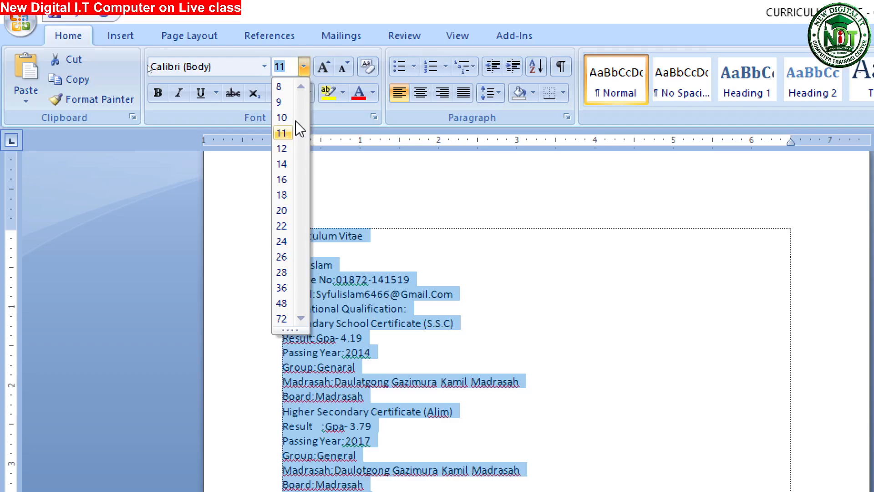
pyautogui.click(288, 149)
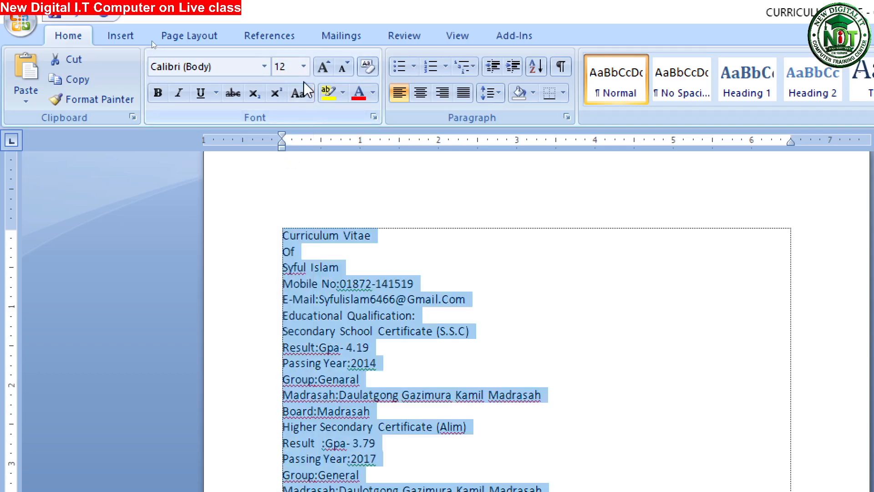
pyautogui.click(303, 66)
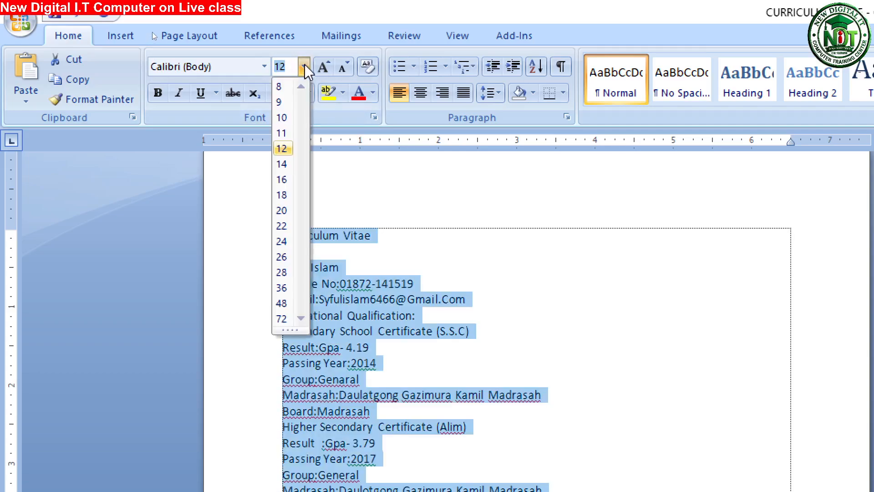
pyautogui.click(282, 148)
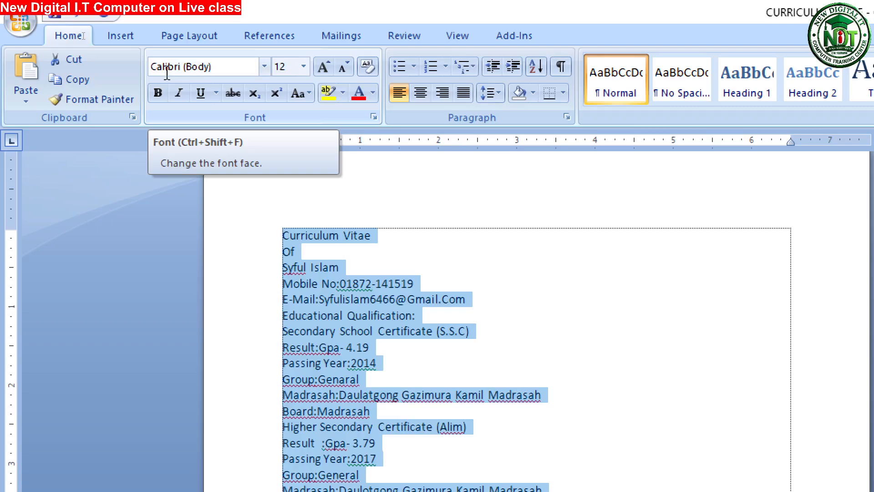
# Change the font of the whole curriculum vitae text to Times New Roman
pyautogui.click(264, 66)
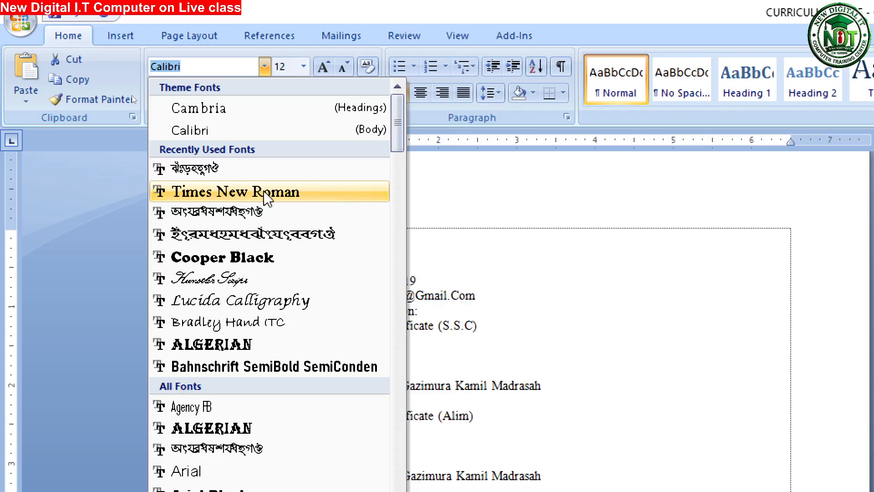
pyautogui.click(245, 191)
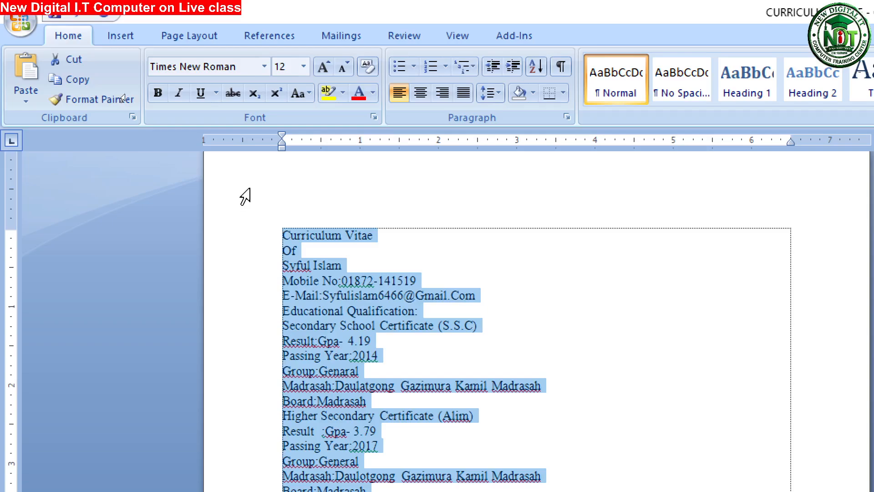
pyautogui.click(264, 66)
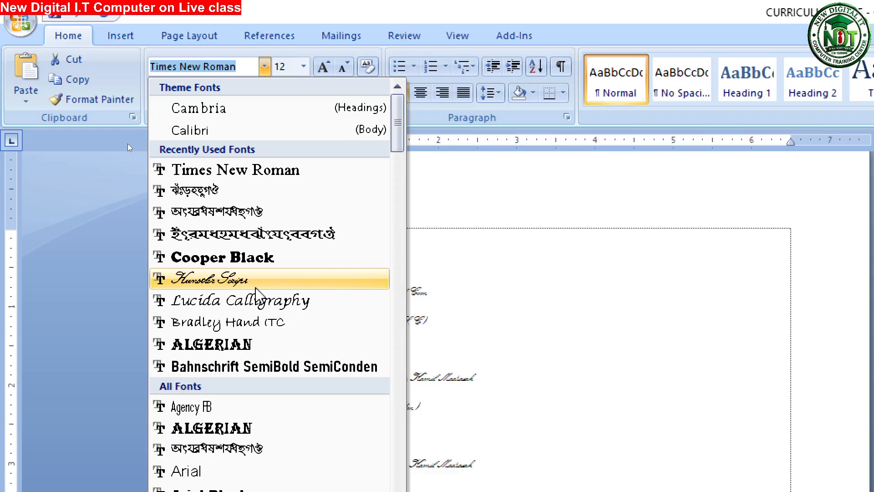
pyautogui.click(252, 175)
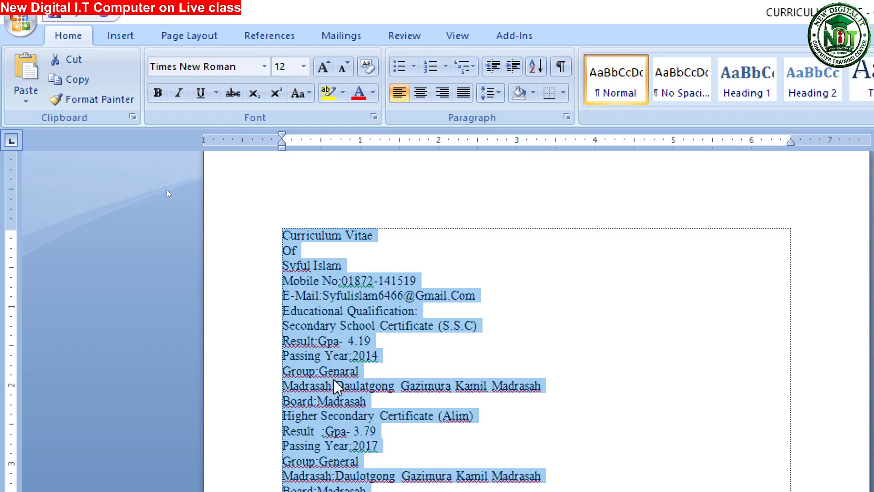
# Apply Capitalize Each Word to the whole curriculum vitae text, and change its case to lowercase
pyautogui.click(295, 90)
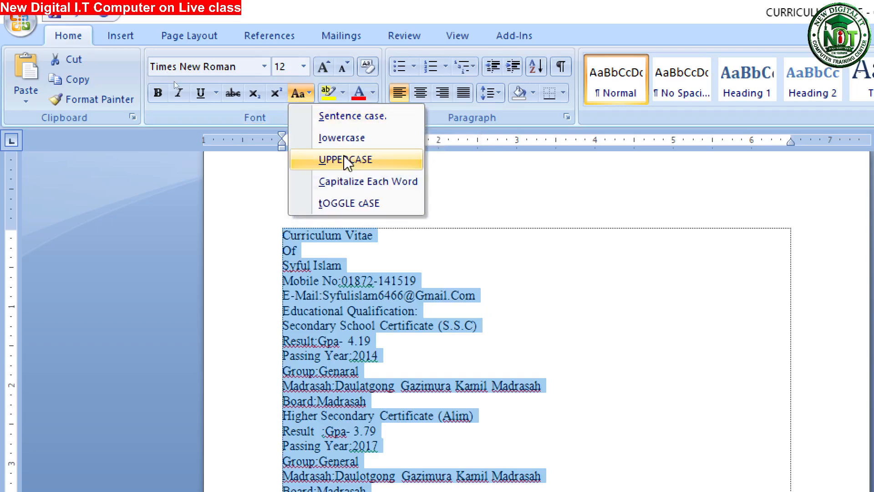
pyautogui.click(356, 176)
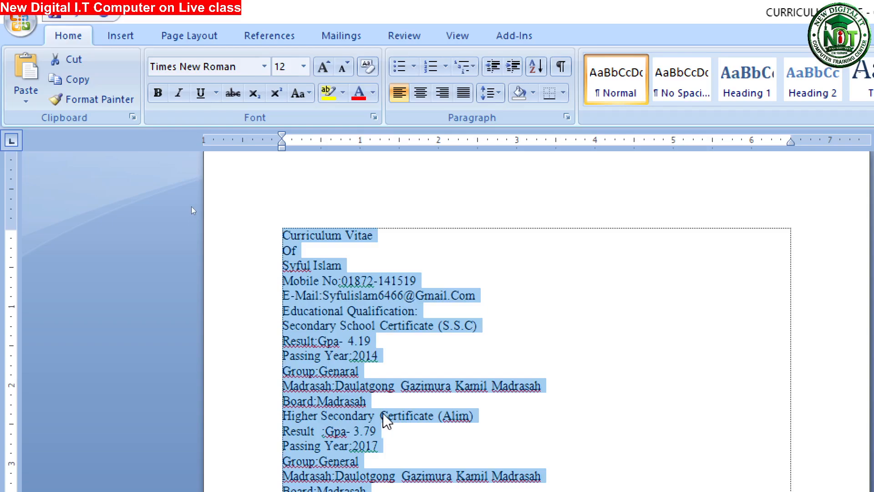
pyautogui.click(308, 94)
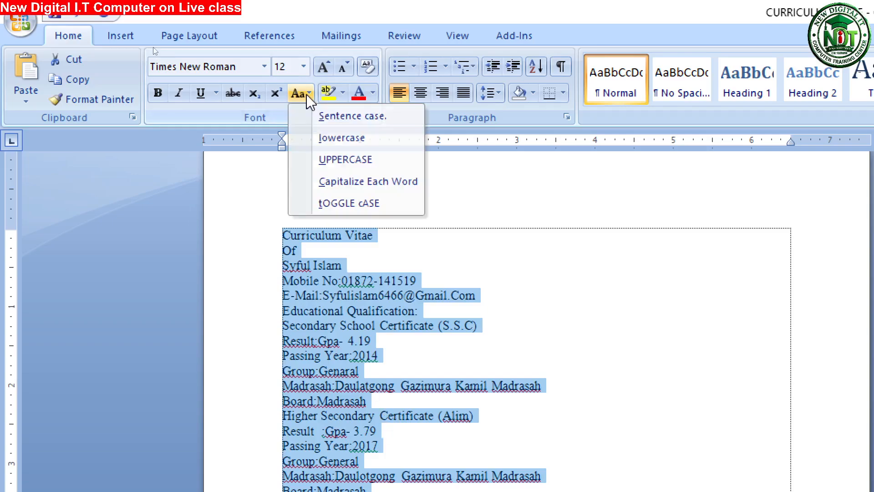
pyautogui.click(307, 94)
pyautogui.click(307, 93)
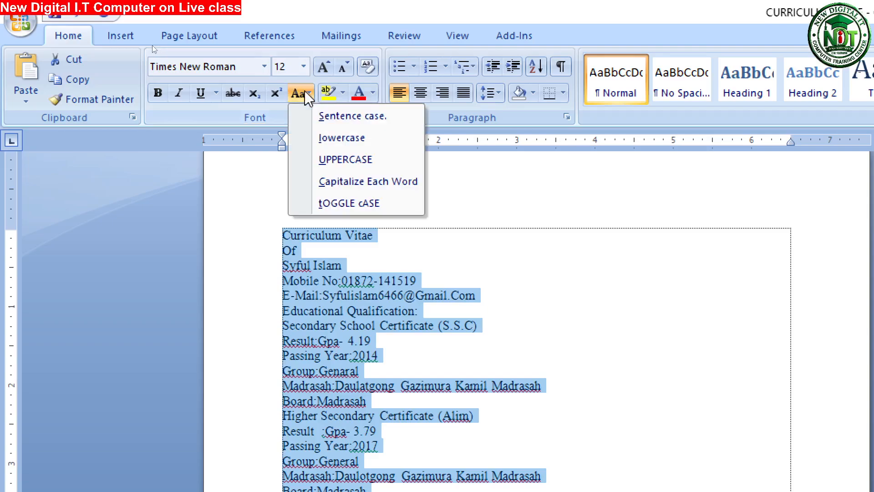
pyautogui.click(341, 137)
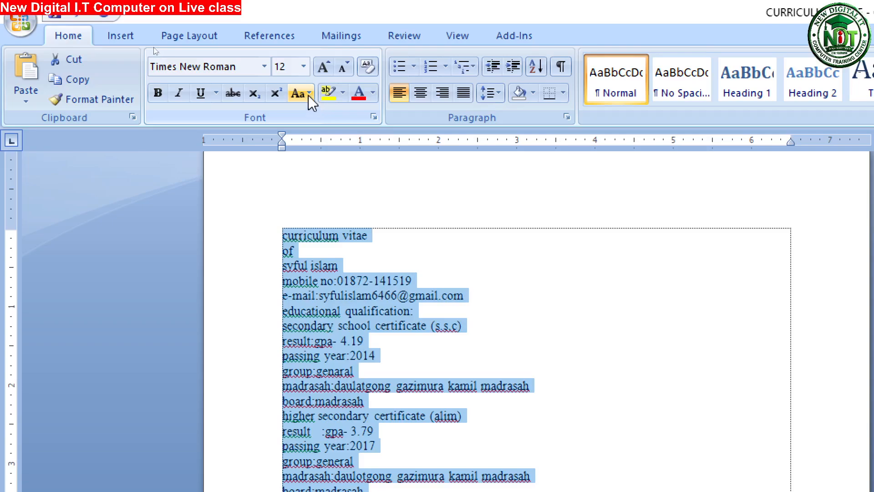
# Change the case of the whole curriculum vitae text to UPPERCASE, and apply Capitalize Each Word to it
pyautogui.click(308, 95)
pyautogui.click(340, 155)
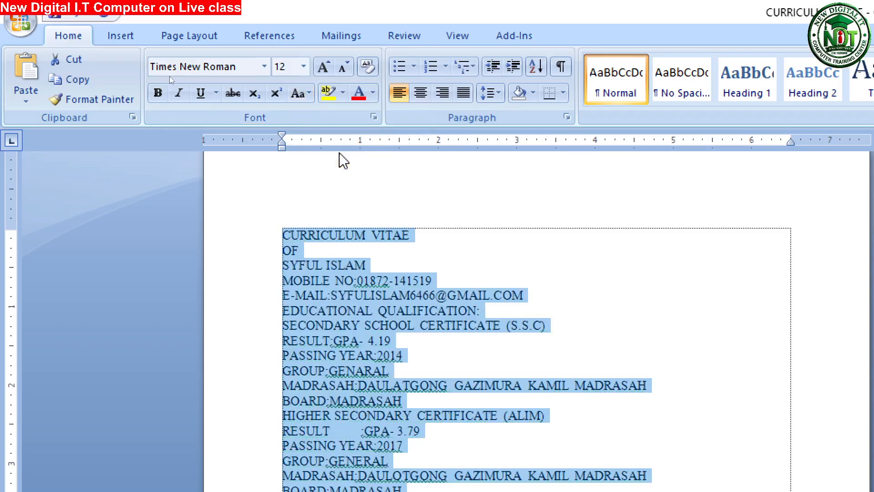
pyautogui.click(305, 94)
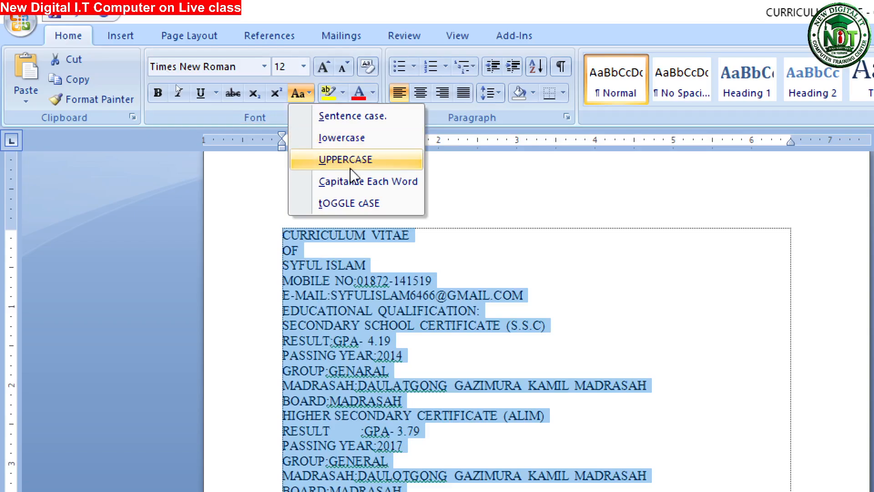
pyautogui.click(359, 176)
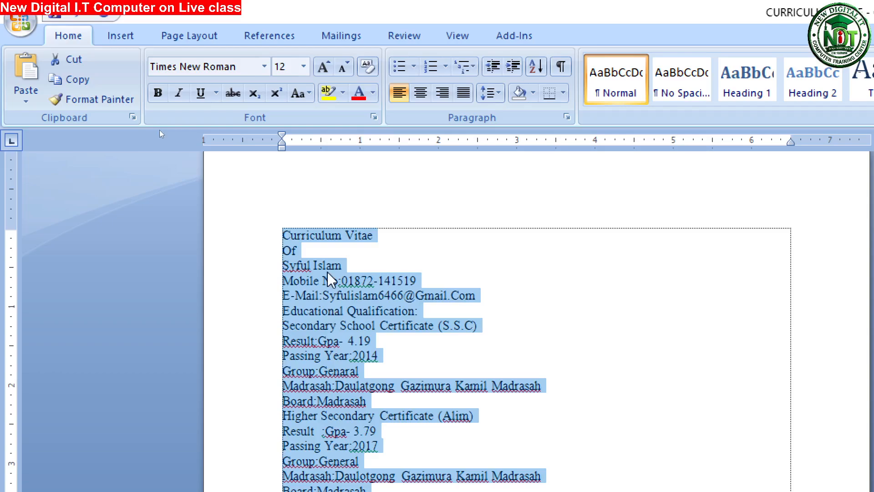
pyautogui.click(320, 263)
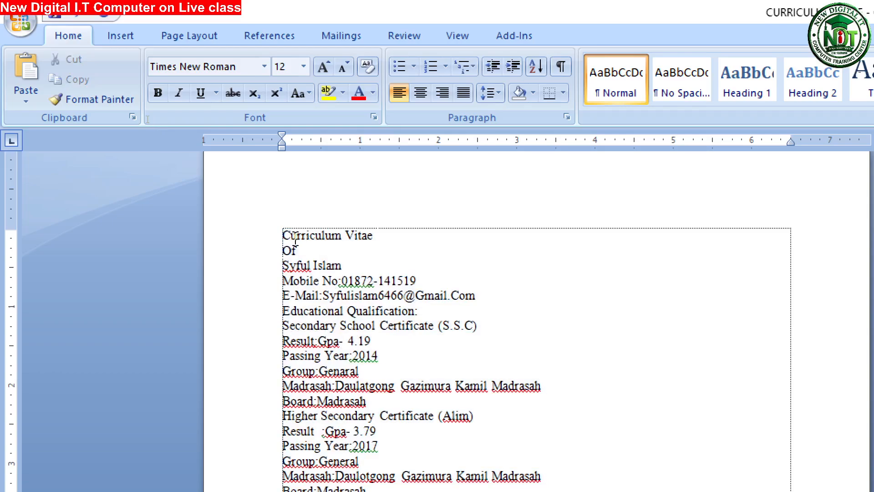
# Insert a line above the "Curriculum Vitae" heading, enter the sample text "asdhfu" there and delete it
pyautogui.press('Return')
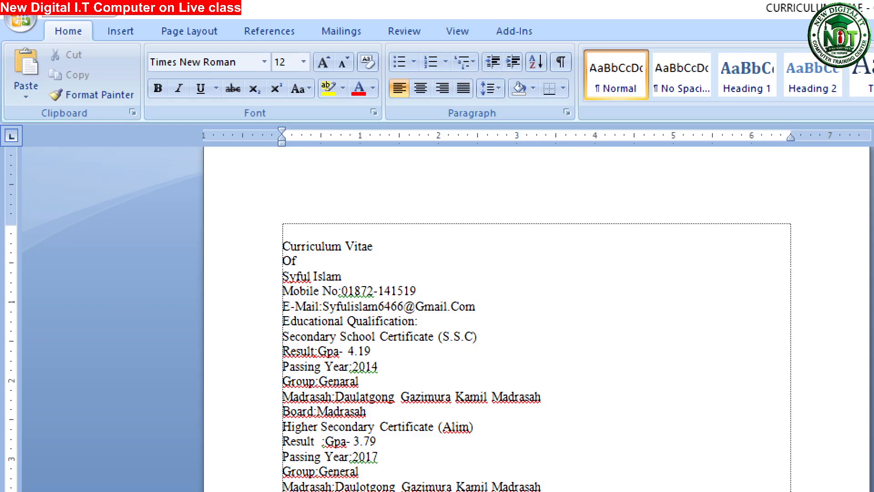
pyautogui.press('Up')
pyautogui.write('asdhfu')
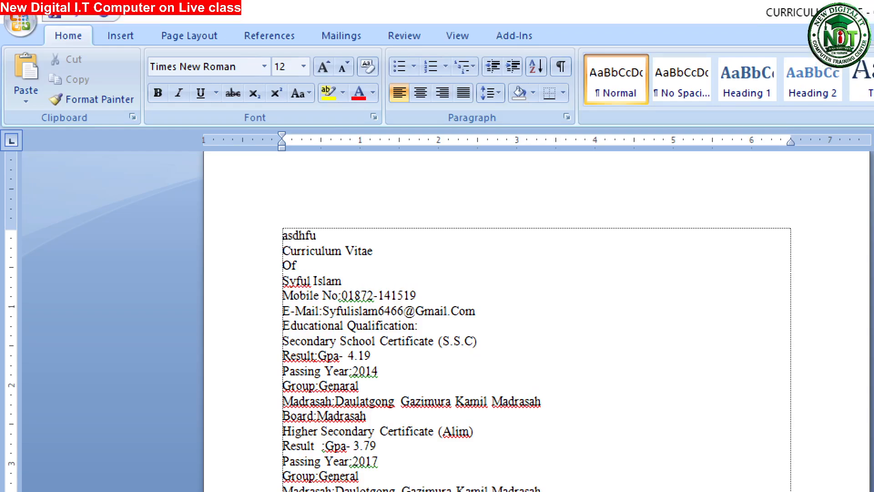
pyautogui.press('BackSpace')
pyautogui.press('BackSpace')
pyautogui.press('BackSpace')
pyautogui.press('BackSpace')
pyautogui.press('BackSpace')
pyautogui.press('BackSpace')
pyautogui.press('BackSpace')
# Add empty lines above the "Curriculum Vitae" heading and enter the sample text "i7dyha:fdsjgo" on the first one
pyautogui.press('Return')
pyautogui.click(286, 227)
pyautogui.press('Return')
pyautogui.press('Up')
pyautogui.write('i7dyha:')
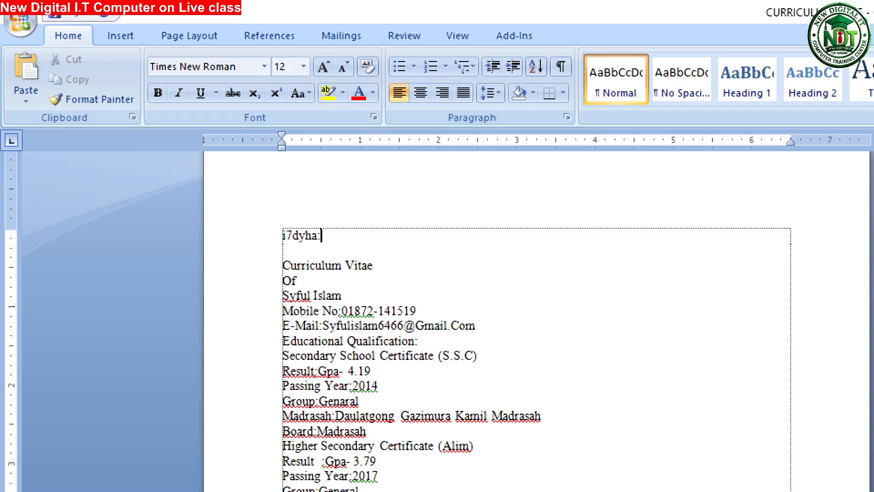
pyautogui.scroll(5, 330, 262)
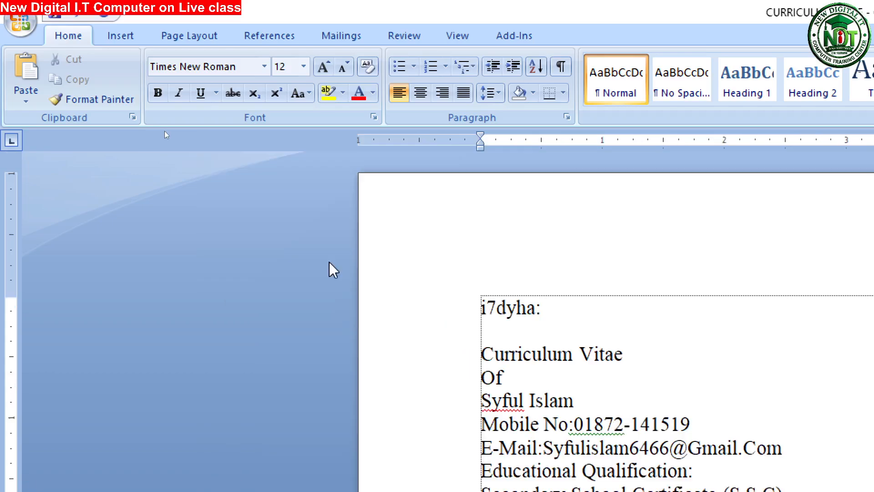
pyautogui.write('fdsjgo')
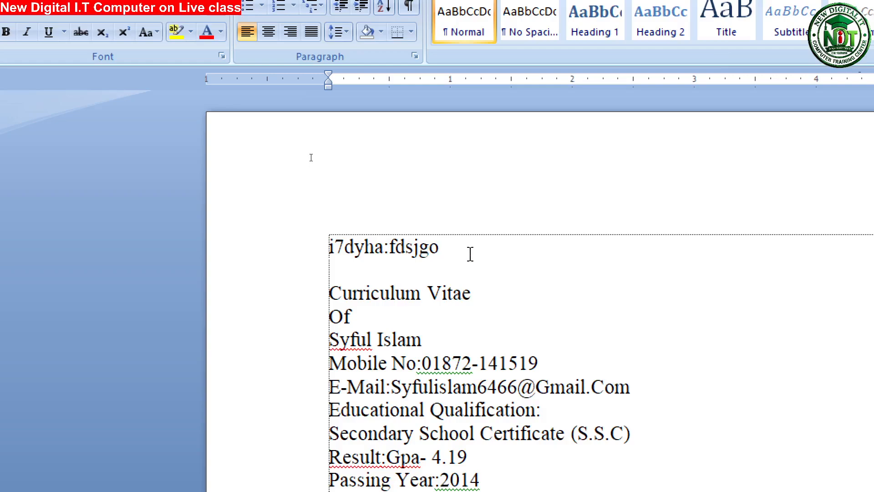
# Delete the sample text and the extra lines above the "Curriculum Vitae" heading
pyautogui.moveTo(622, 314); pyautogui.dragTo(496, 322)
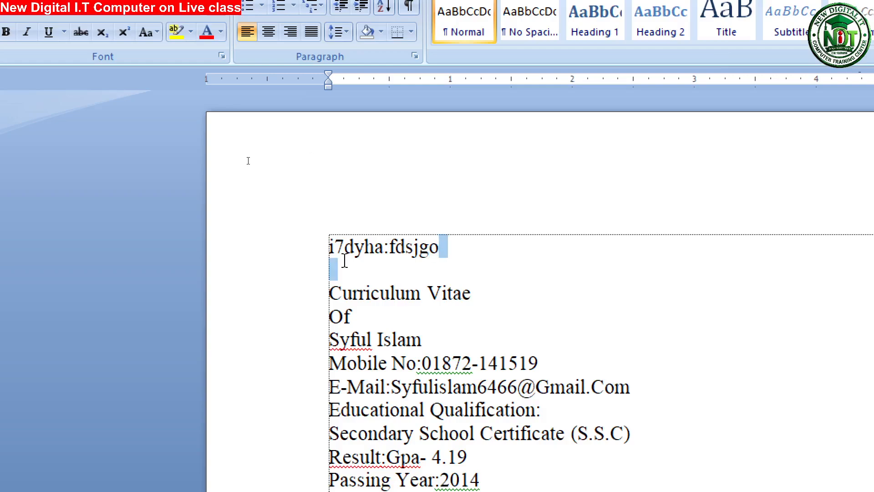
pyautogui.press('BackSpace')
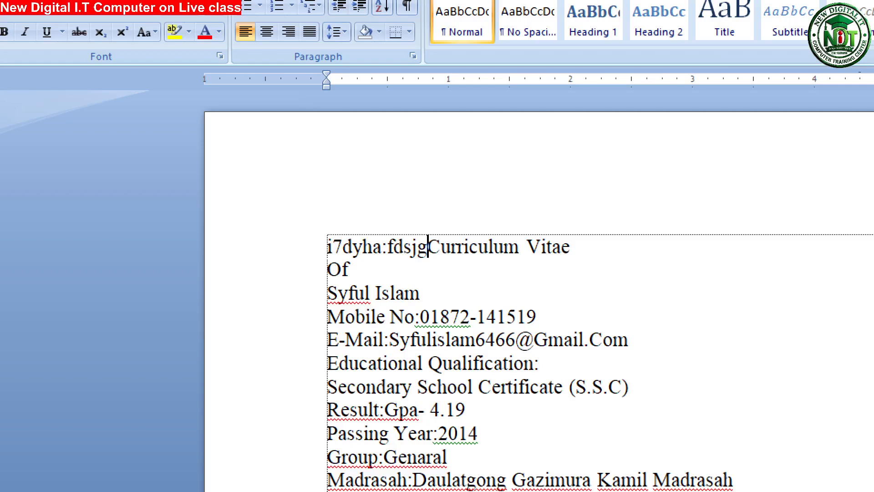
pyautogui.press('BackSpace')
pyautogui.press('BackSpace')
pyautogui.press('BackSpace')
pyautogui.press('BackSpace')
pyautogui.press('BackSpace')
pyautogui.press('BackSpace')
pyautogui.press('BackSpace')
pyautogui.press('BackSpace')
pyautogui.press('BackSpace')
pyautogui.press('BackSpace')
pyautogui.press('BackSpace')
pyautogui.press('BackSpace')
pyautogui.press('BackSpace')
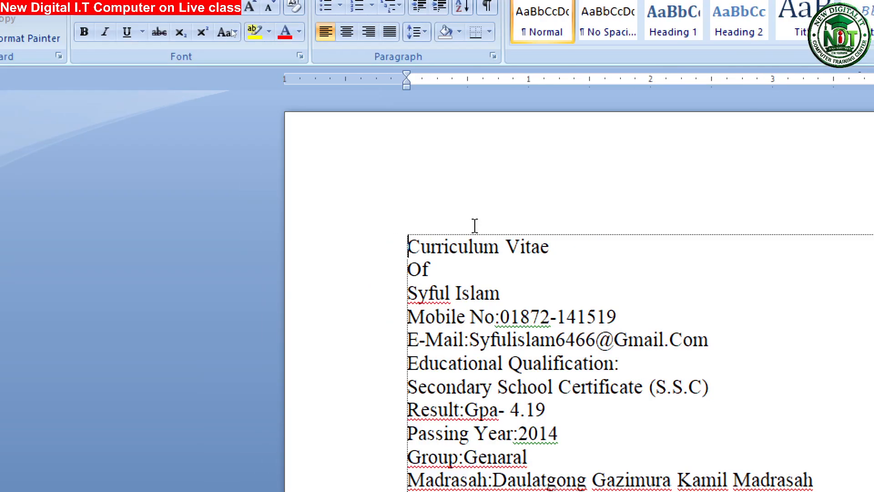
pyautogui.hotkey('ctrl', 'a')
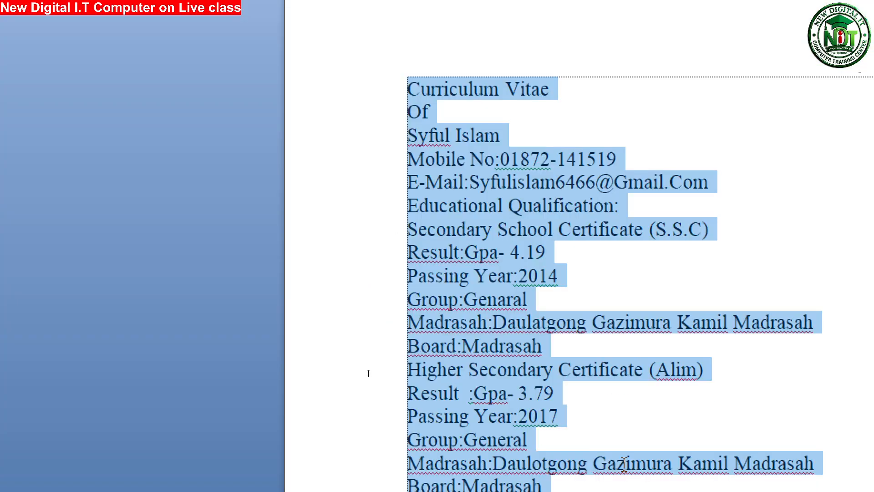
pyautogui.scroll(-10, 368, 373)
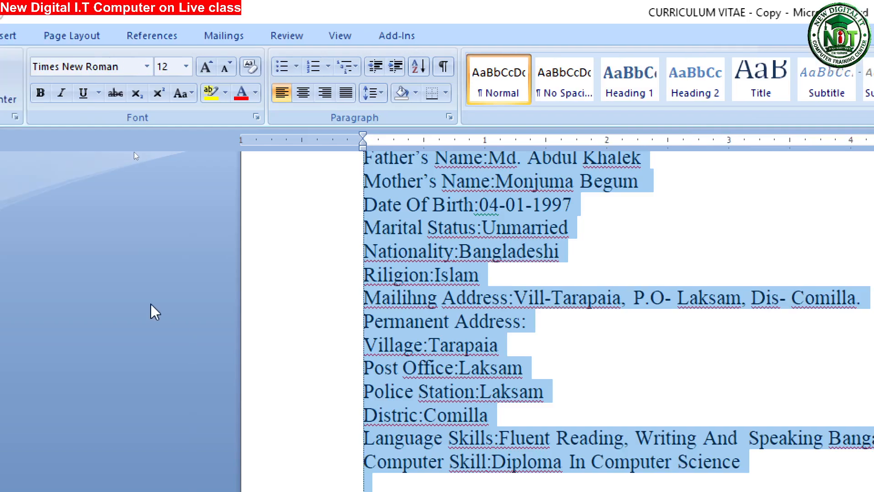
pyautogui.scroll(5, 340, 301)
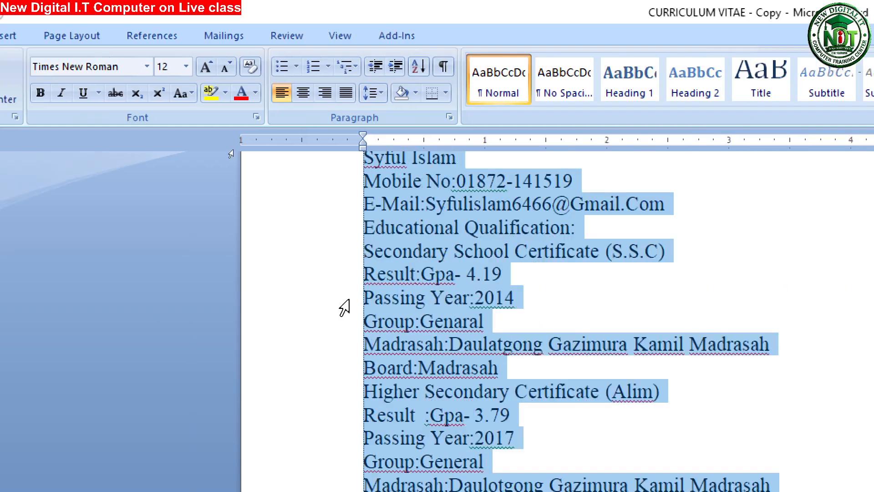
pyautogui.scroll(3, 465, 302)
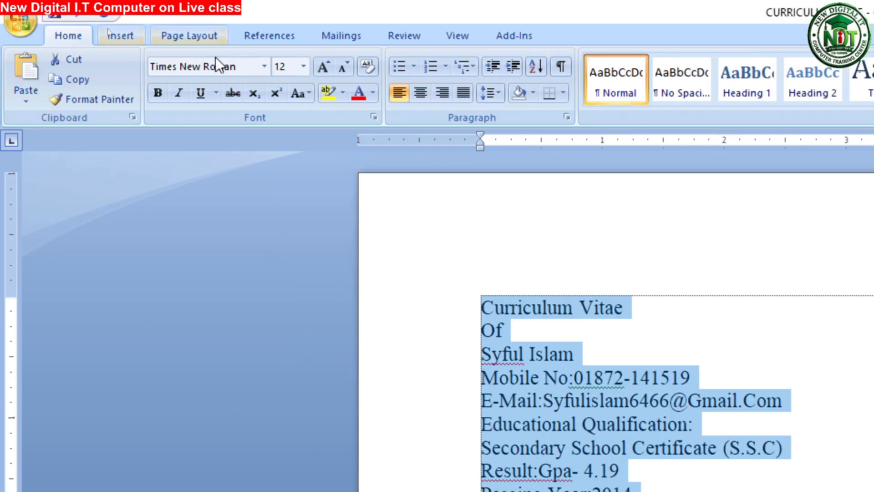
pyautogui.click(342, 233)
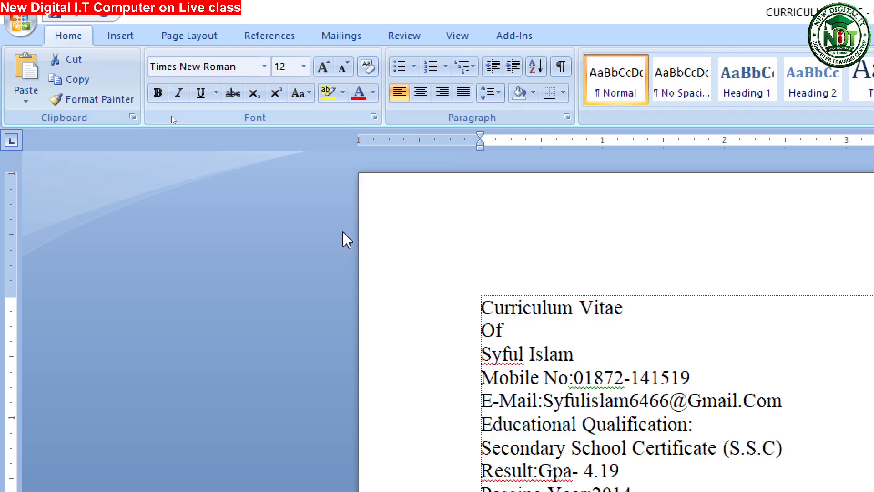
# Select the whole curriculum vitae text and change its case to lowercase, followed by UPPERCASE
pyautogui.hotkey('ctrl', 'a')
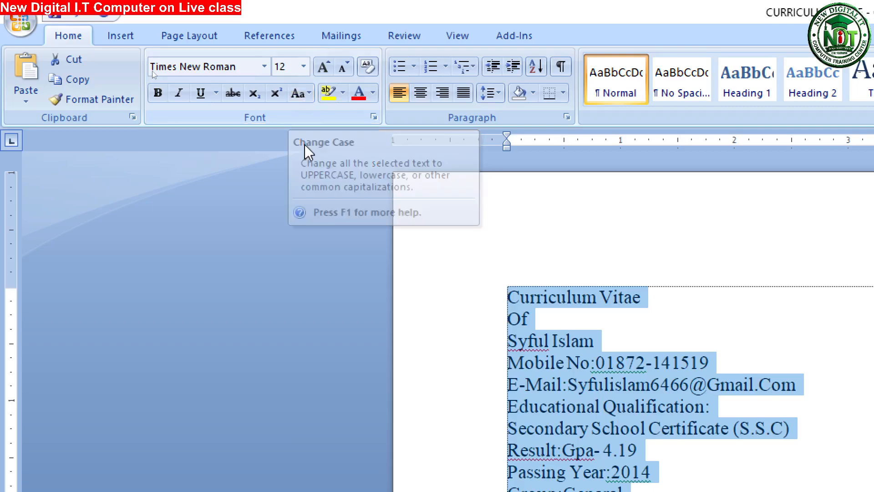
pyautogui.click(300, 95)
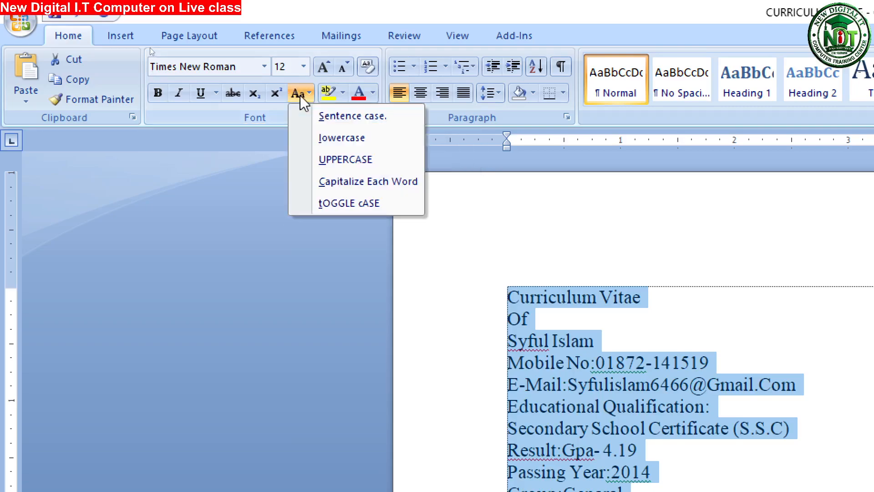
pyautogui.click(337, 136)
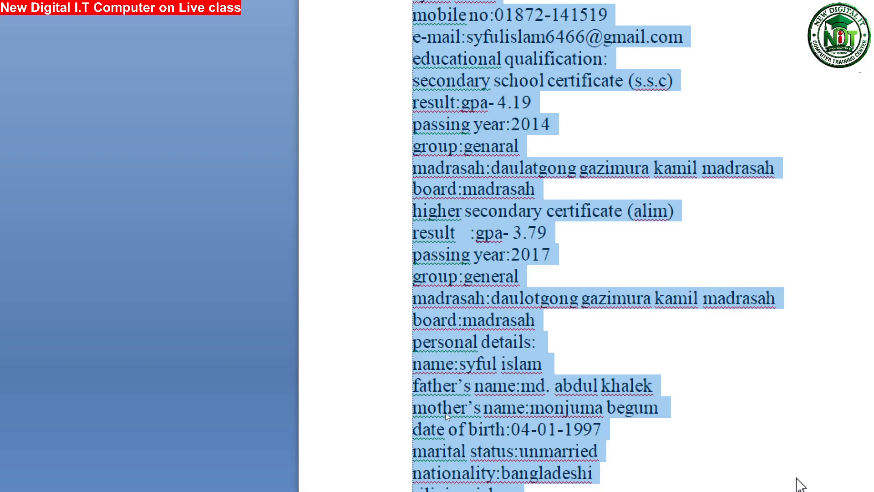
pyautogui.click(206, 91)
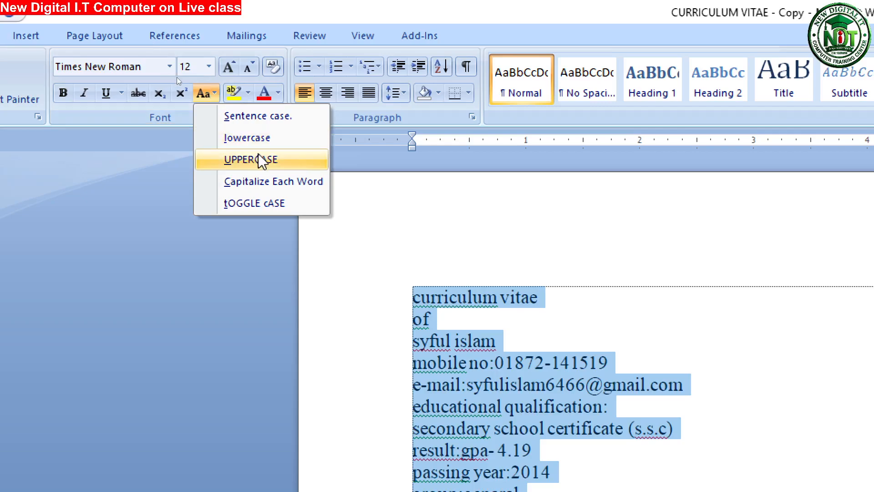
pyautogui.click(258, 158)
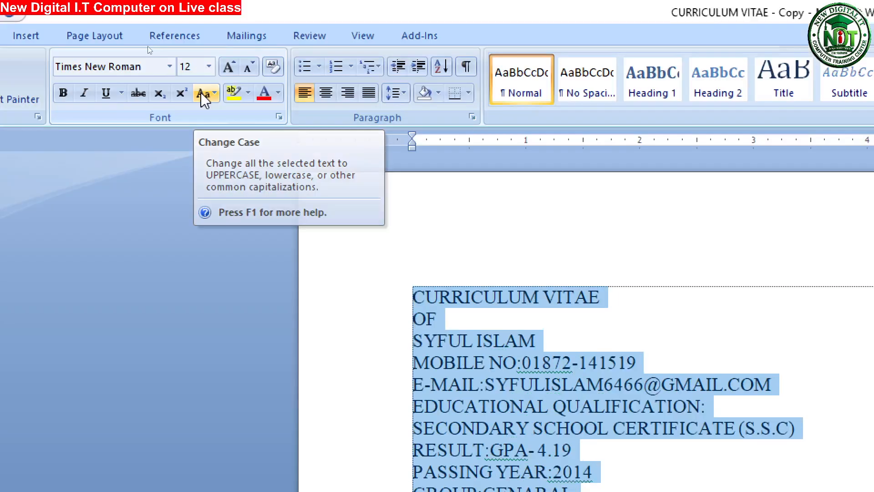
# Apply Capitalize Each Word to the whole curriculum vitae text and clear the selection
pyautogui.click(202, 92)
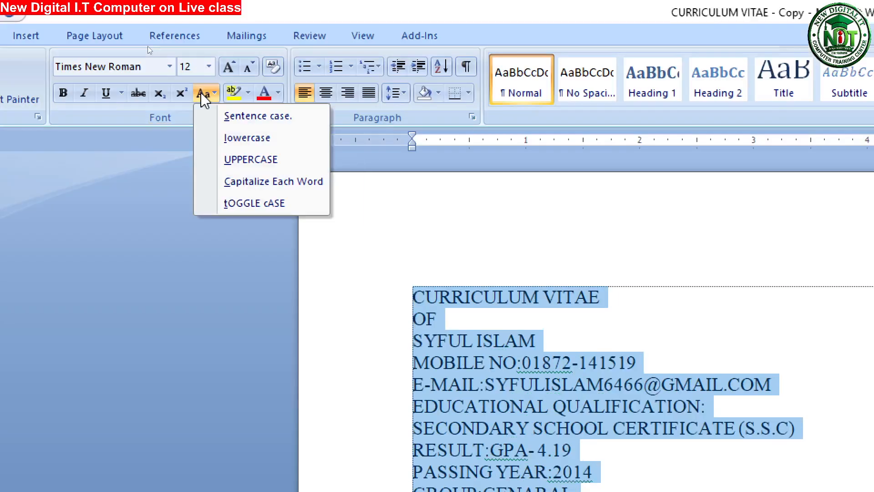
pyautogui.click(267, 182)
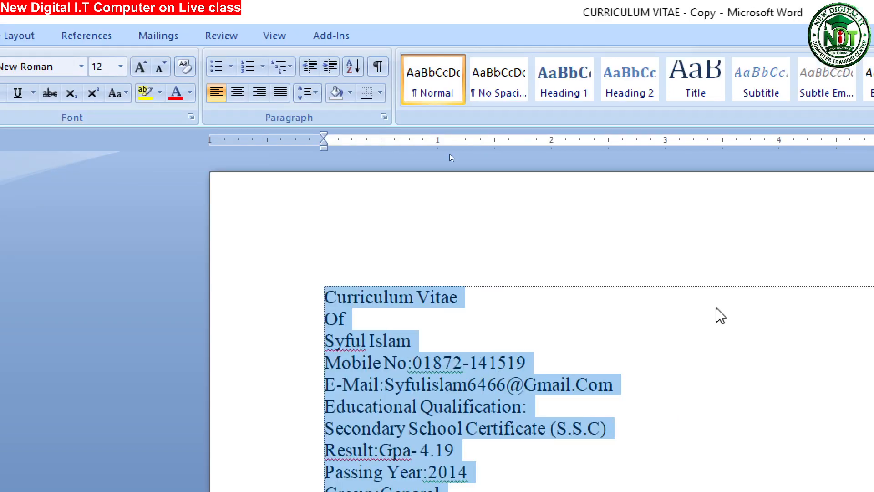
pyautogui.click(573, 318)
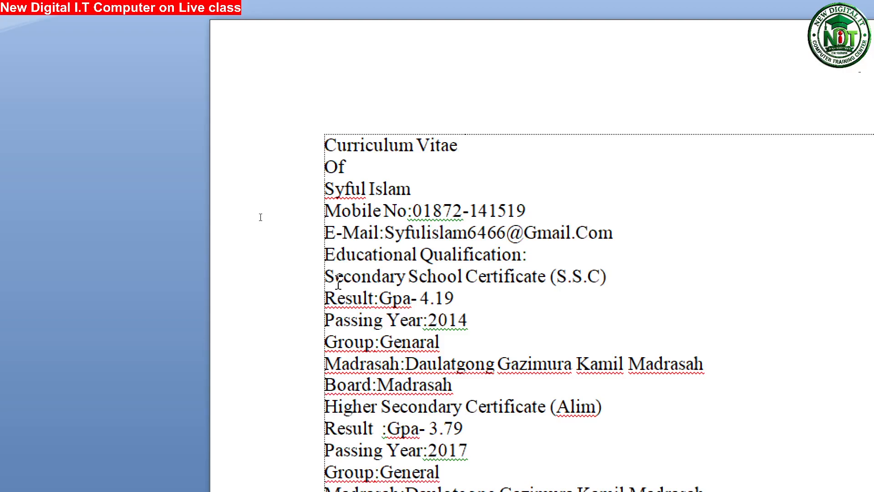
# Insert a blank line before "Educational Qualification:" and another before "Higher Secondary Certificate (Alim)"
pyautogui.click(330, 258)
pyautogui.press('Return')
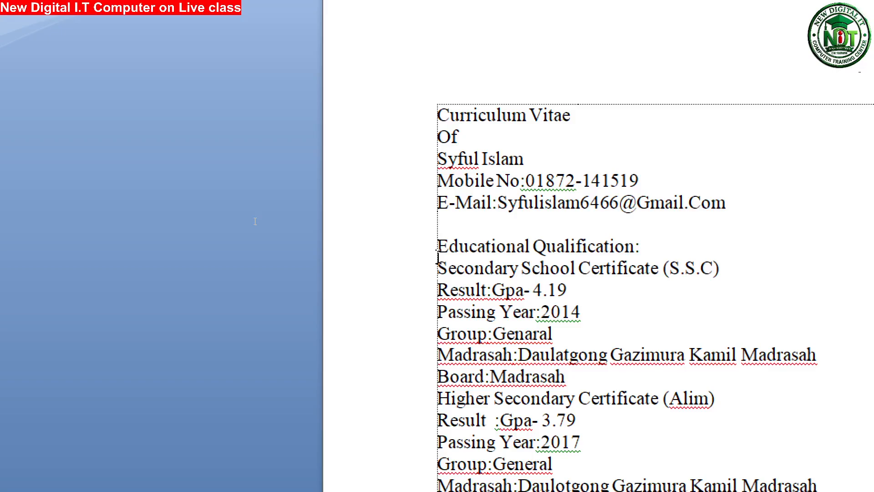
pyautogui.click(438, 398)
pyautogui.press('Return')
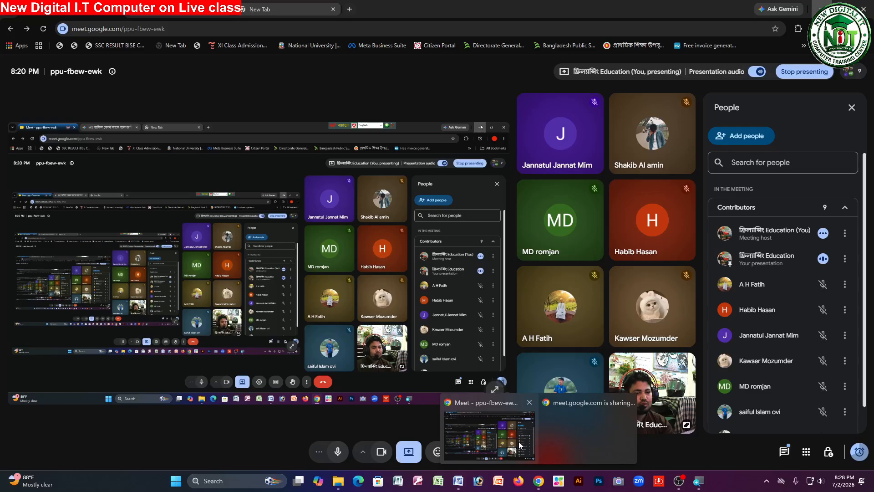
# Switch to the Google Meet window to check the class meeting, and return to the Word document
pyautogui.click(518, 441)
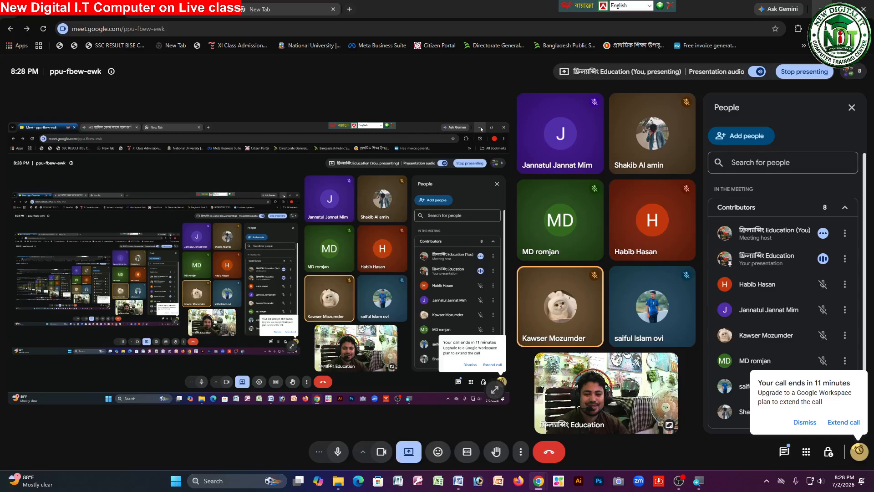
pyautogui.click(825, 9)
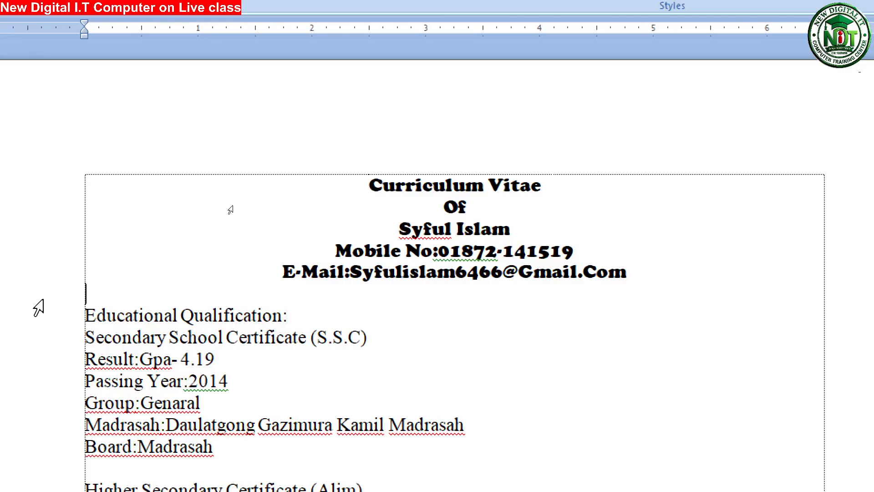
# Select the words "Educational Qualification" in the heading below the contact details
pyautogui.moveTo(87, 314); pyautogui.dragTo(240, 309)
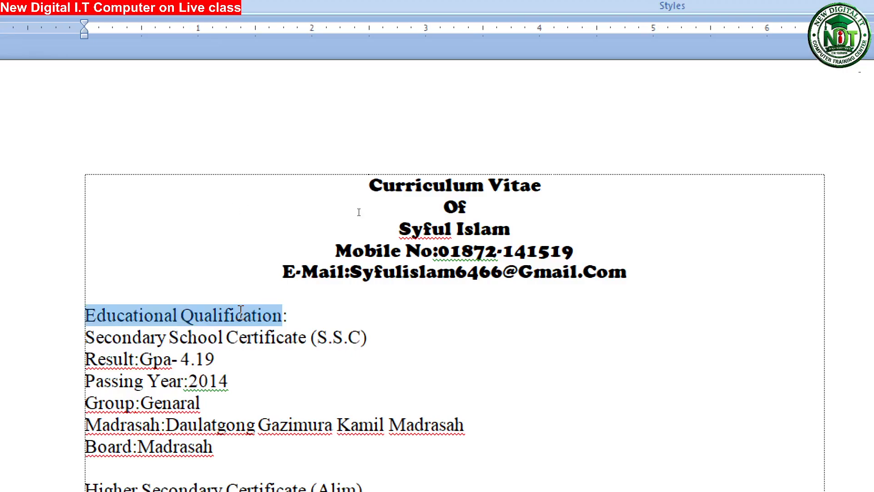
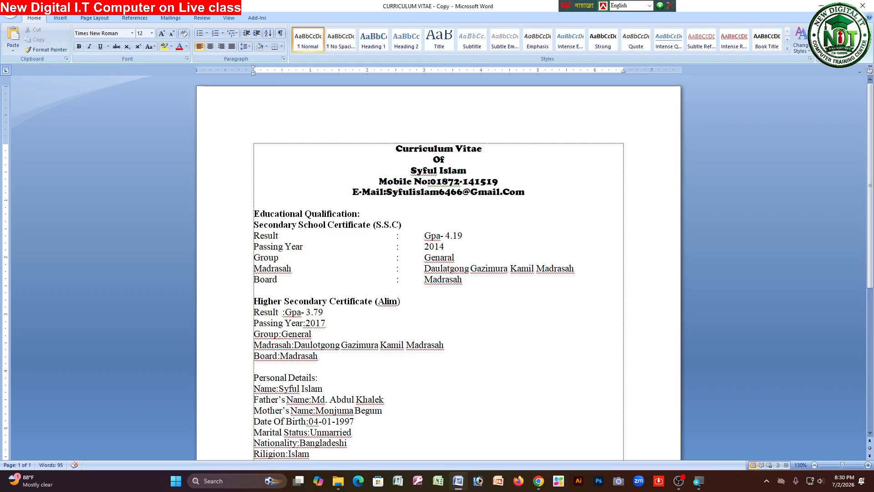
# Save a copy of the curriculum vitae on the Desktop, naming the file with the applicant's first name followed by 0222222
pyautogui.press('F12')
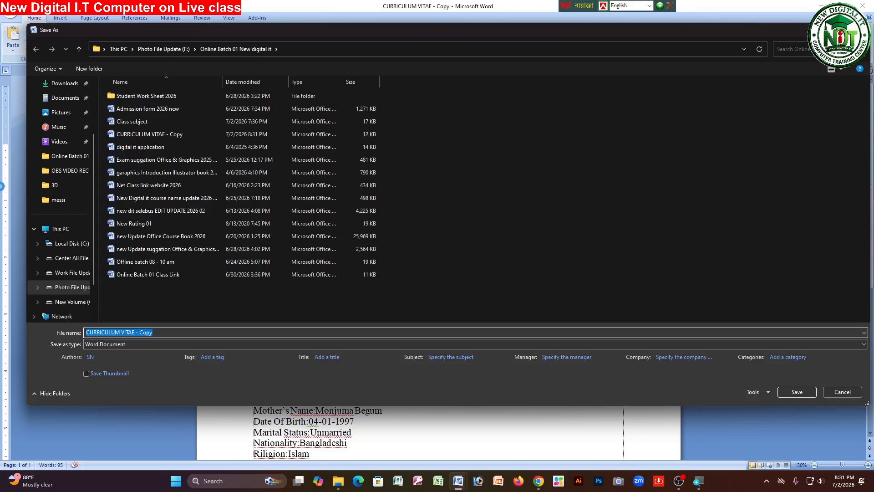
pyautogui.click(145, 331)
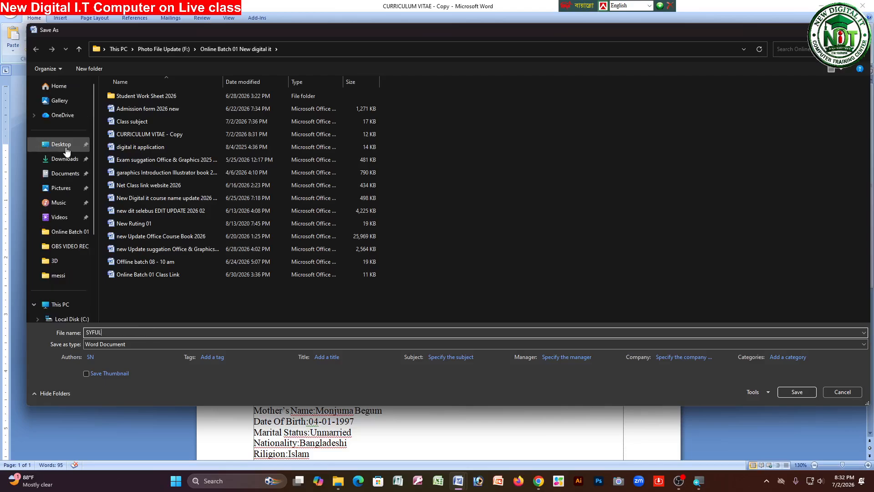
pyautogui.click(61, 144)
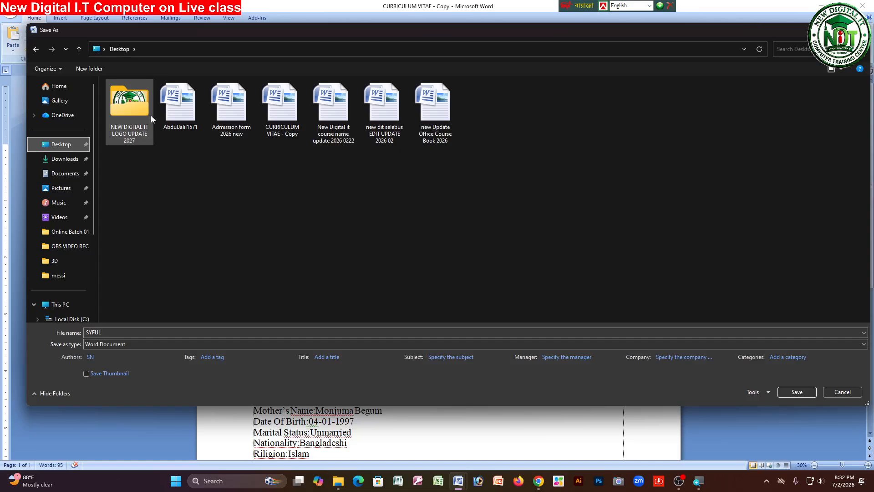
pyautogui.write('0222222')
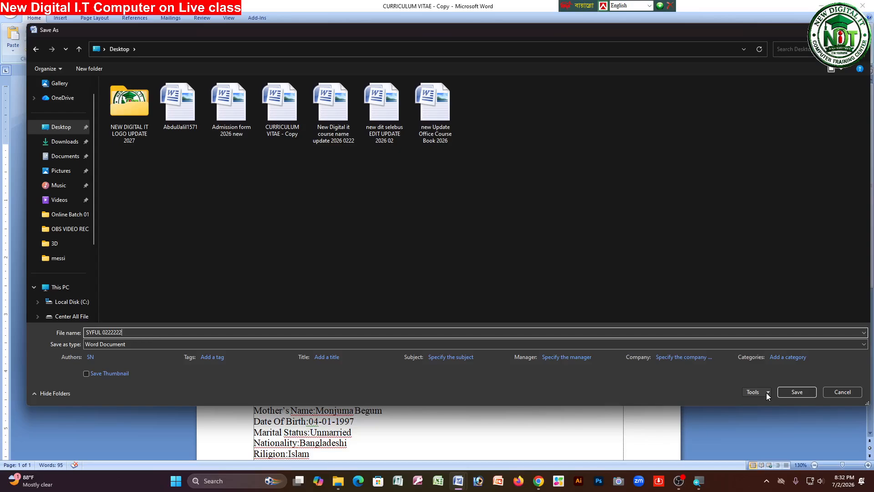
pyautogui.click(61, 127)
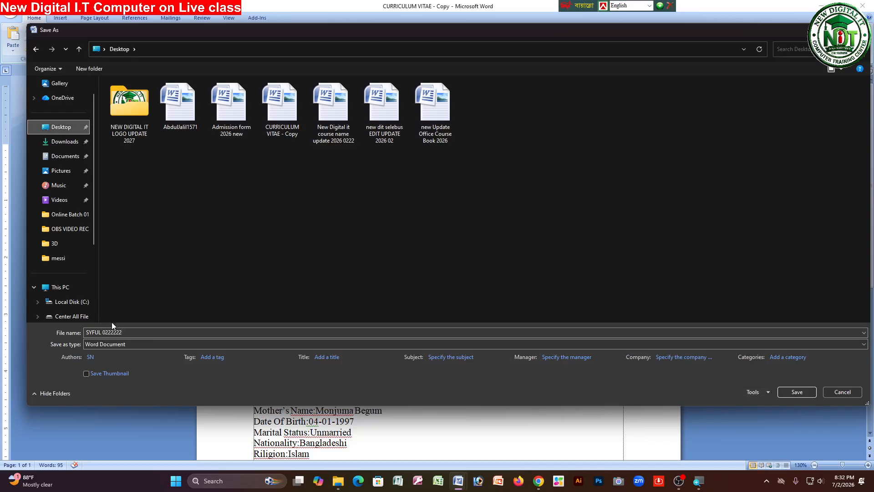
pyautogui.press('Return')
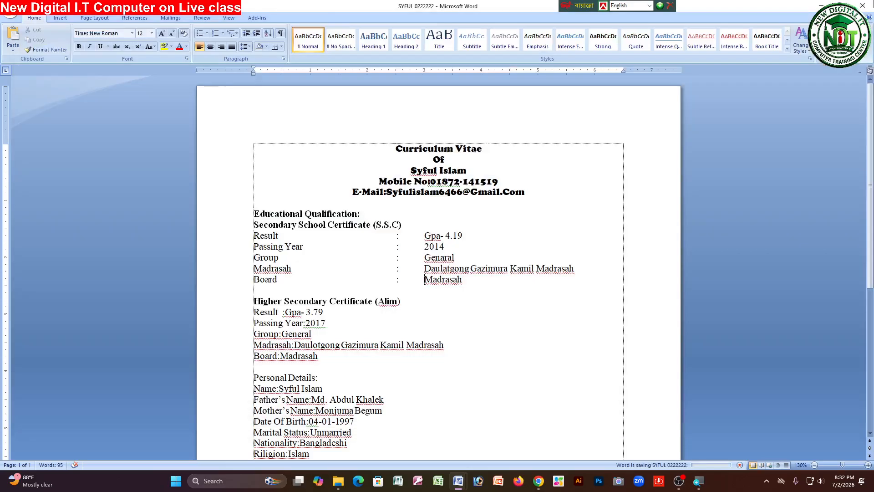
# Close the curriculum vitae document and reopen its saved copy from the Desktop
pyautogui.click(865, 4)
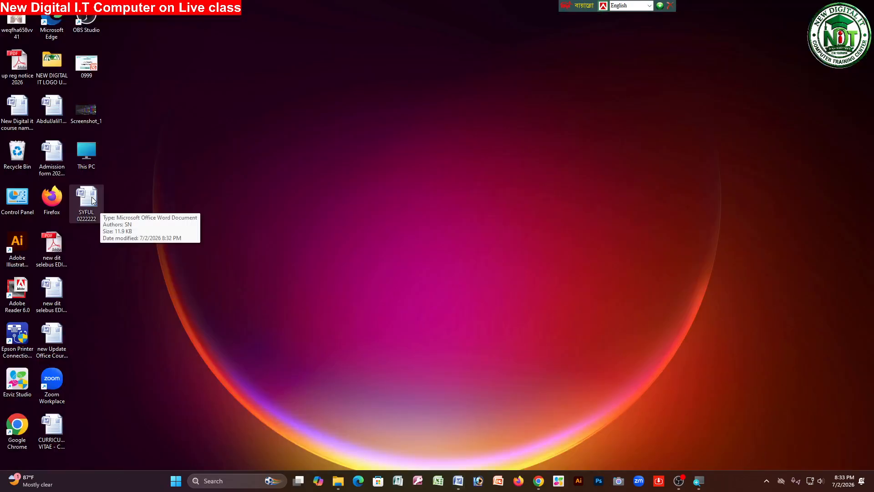
pyautogui.doubleClick(92, 201)
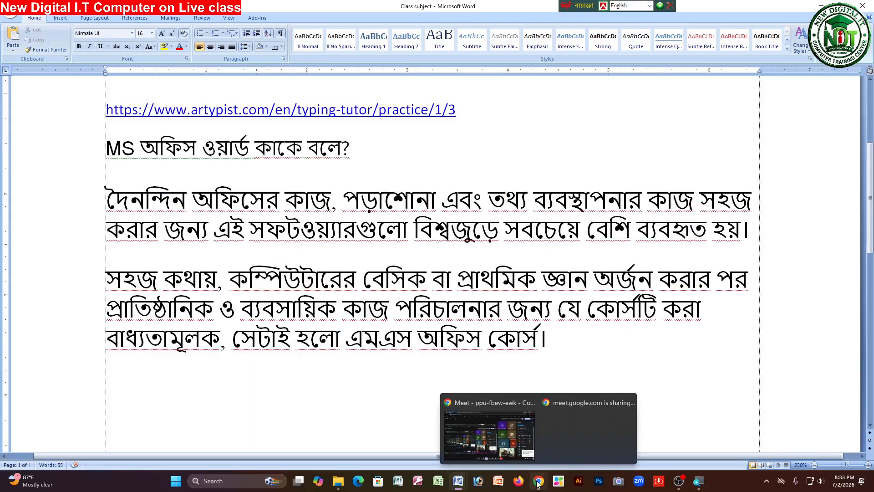
# Adjust the computer's sound volume, recheck its level, and return to the Class subject document
pyautogui.click(815, 480)
pyautogui.moveTo(771, 424); pyautogui.dragTo(783, 422)
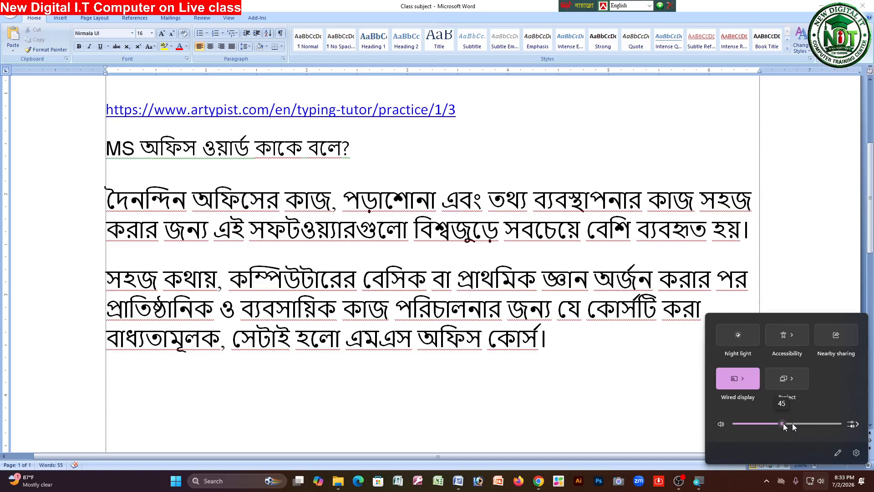
pyautogui.click(822, 480)
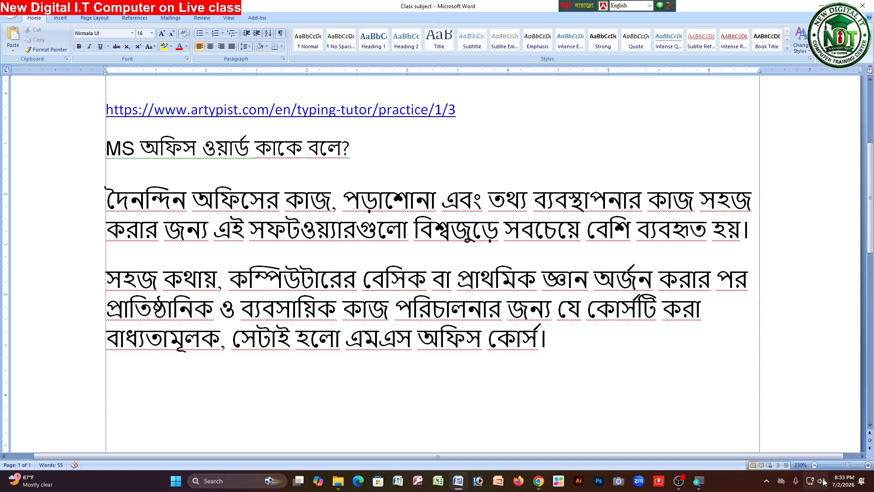
pyautogui.click(821, 481)
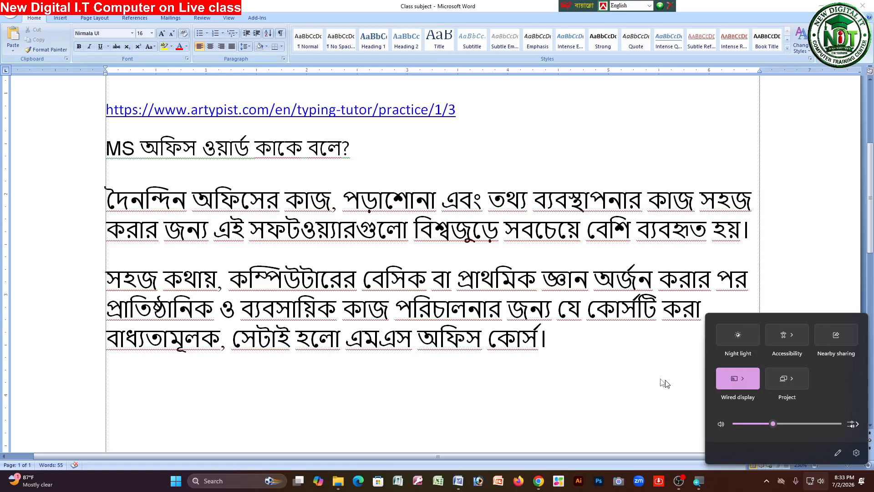
pyautogui.click(661, 379)
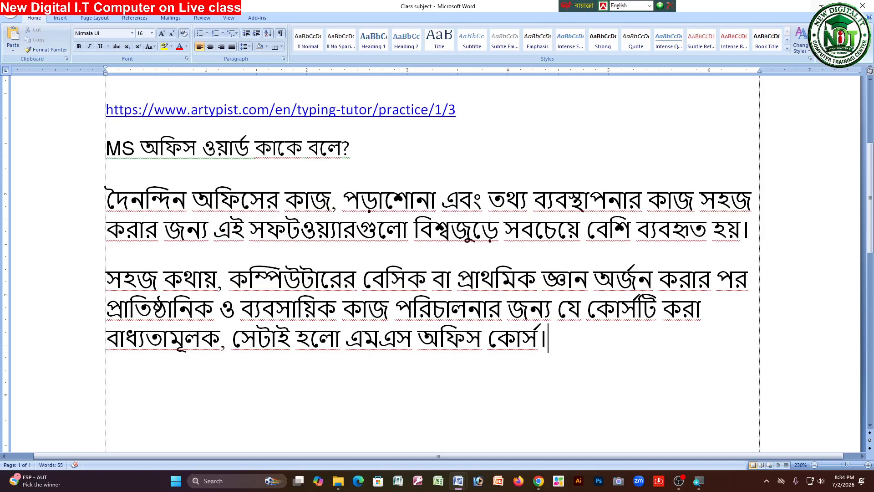
# Minimize the Class subject document and the Google Meet window, and bring up the document "new dit selebus EDIT UPDATE 2026 02"
pyautogui.click(821, 6)
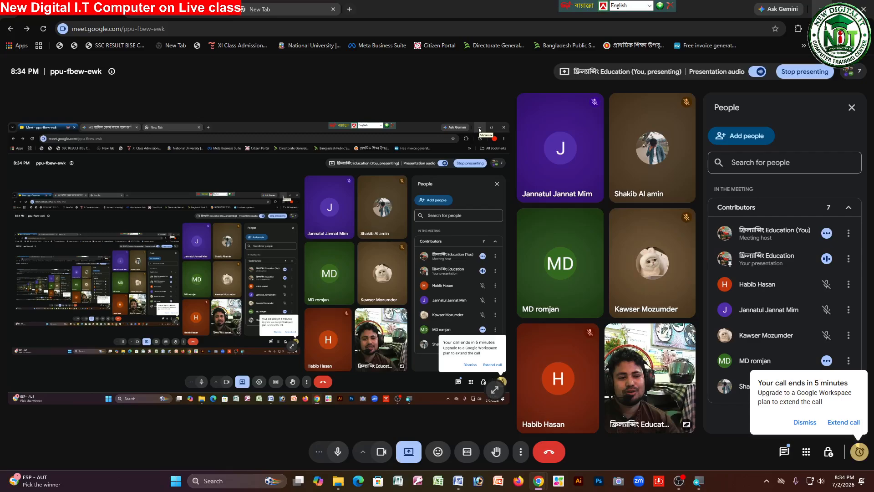
pyautogui.click(821, 9)
pyautogui.moveTo(464, 486)
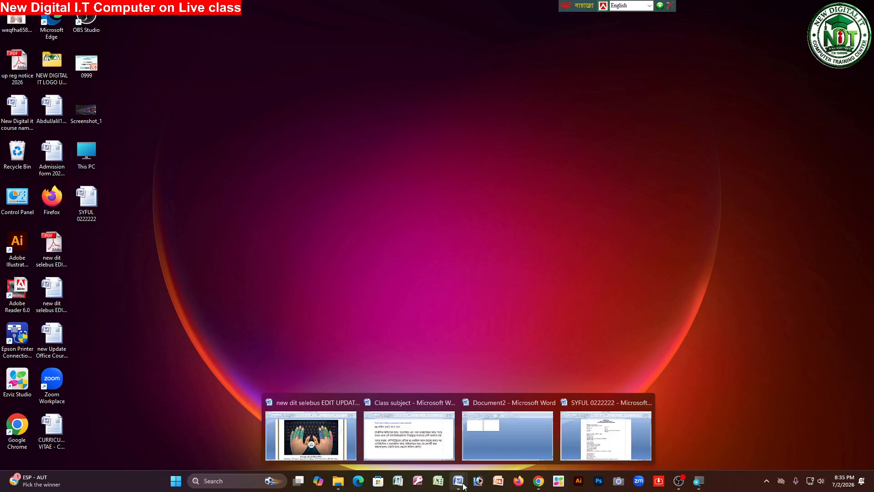
pyautogui.click(311, 435)
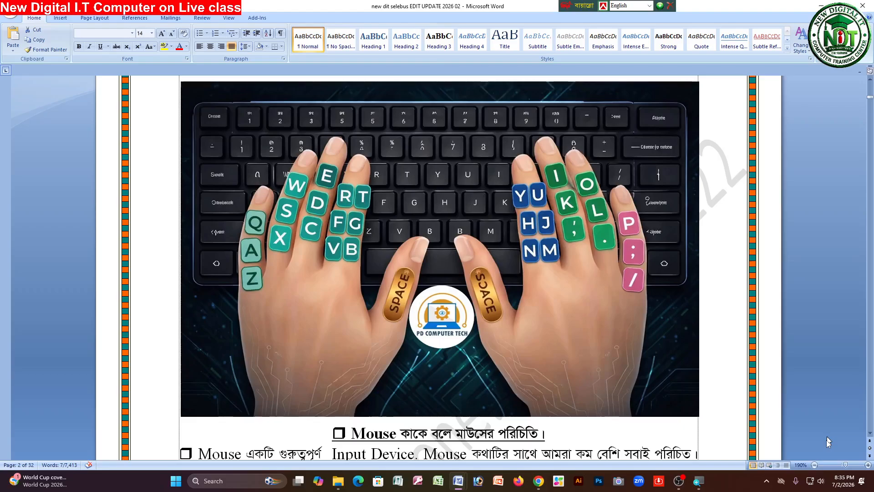
# Leave the syllabus document, maximize the This PC window in File Explorer, and switch to OBS Studio
pyautogui.click(820, 483)
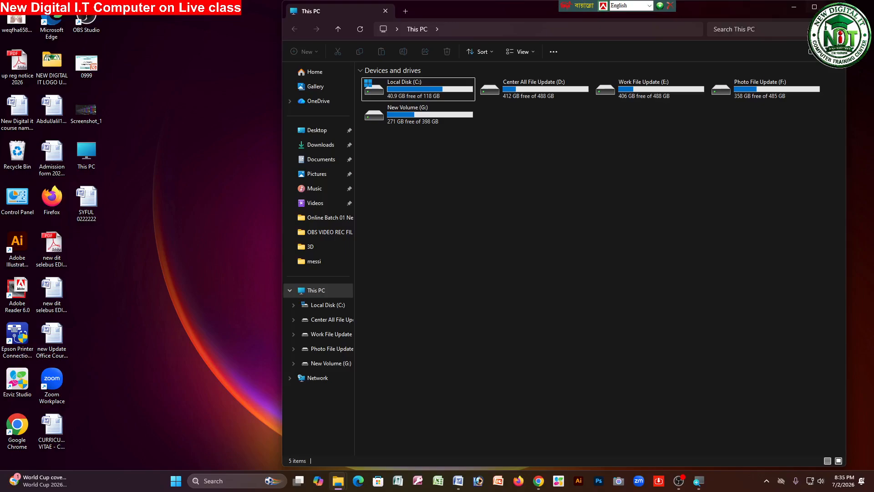
pyautogui.click(814, 7)
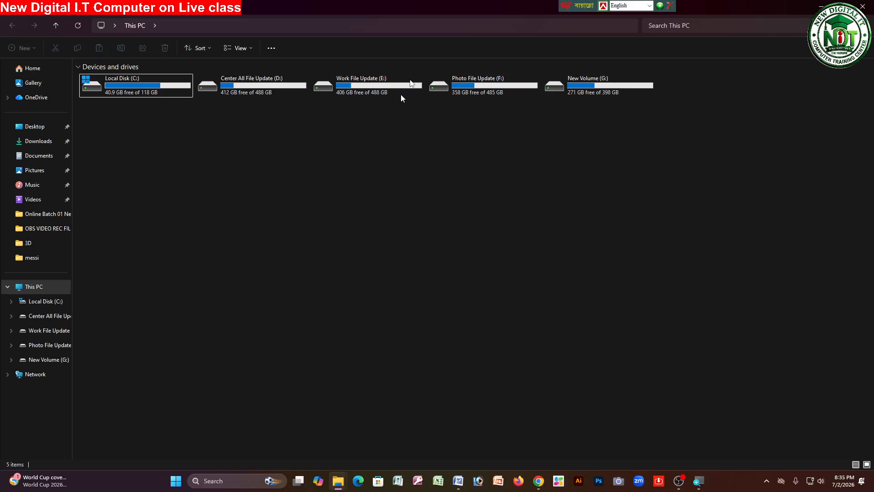
pyautogui.click(678, 480)
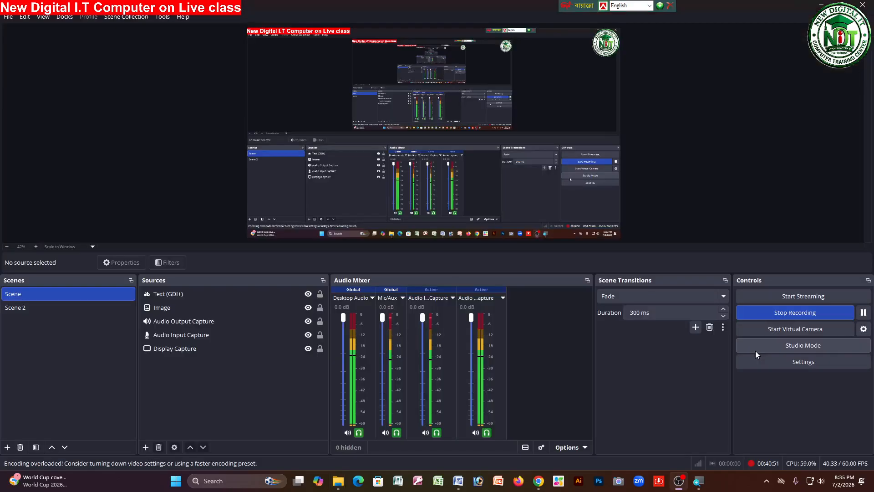